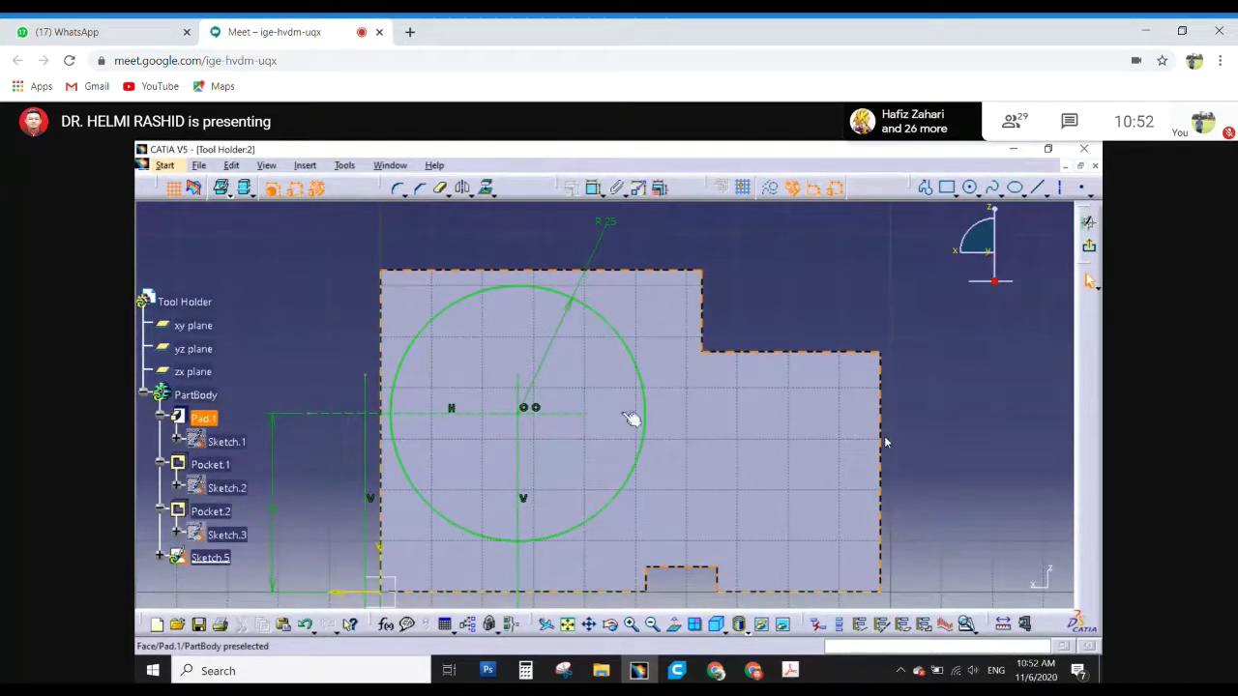
- Delete the R25 circle from the sketch on the block's side face and switch to the Tool Holder drawing in Adobe Acrobat
{"action": "left_click", "coordinate": [650, 394]}
{"action": "key", "text": "Delete"}
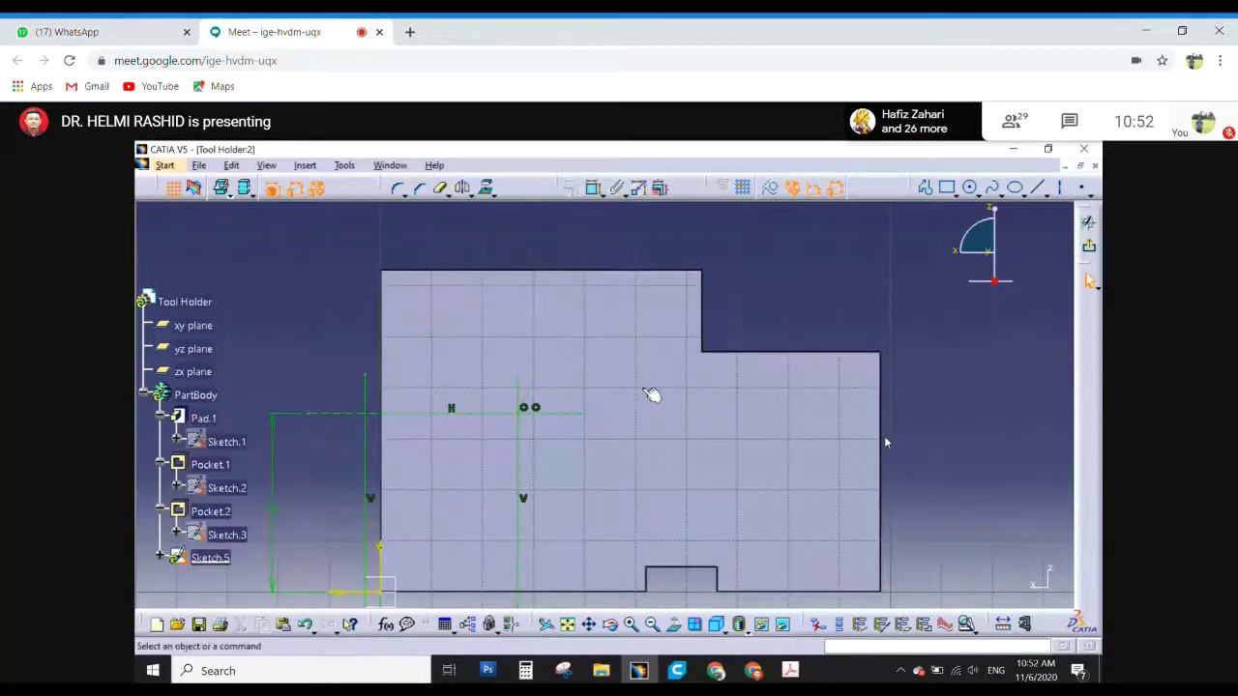
{"action": "mouse_move", "coordinate": [508, 457]}
{"action": "middle_mouse_down"}
{"action": "mouse_move", "coordinate": [594, 396]}
{"action": "mouse_move", "coordinate": [589, 425]}
{"action": "middle_mouse_up"}
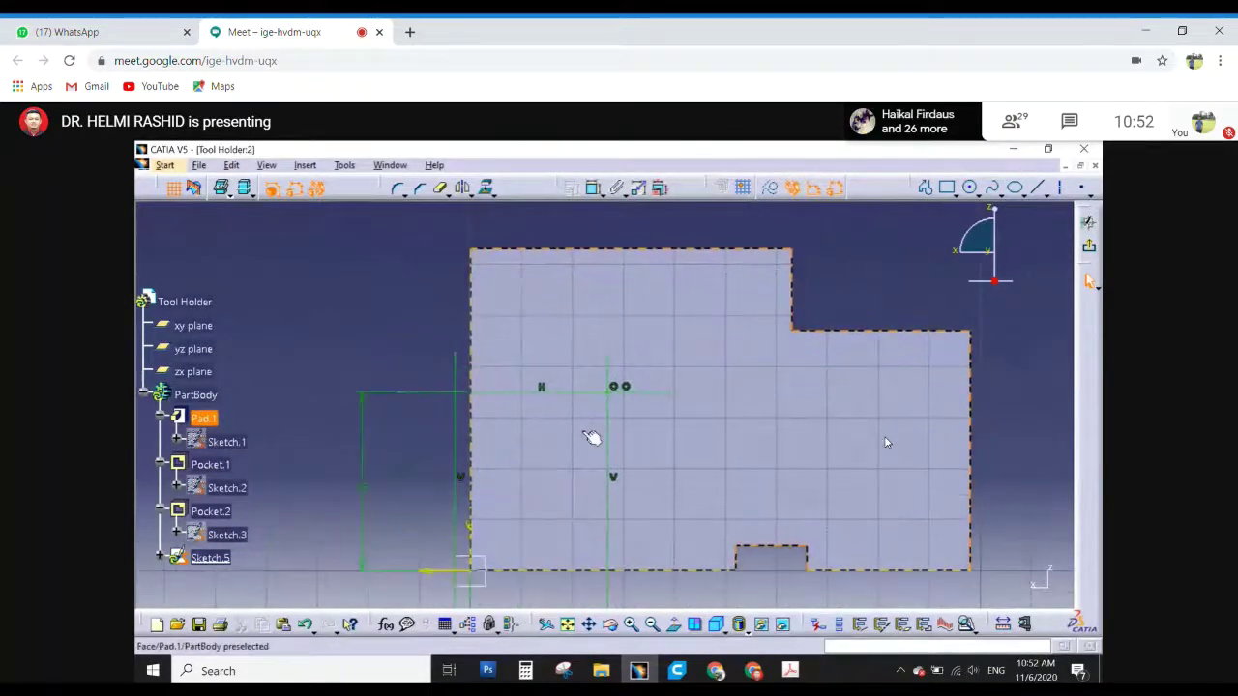
{"action": "left_click", "coordinate": [790, 670]}
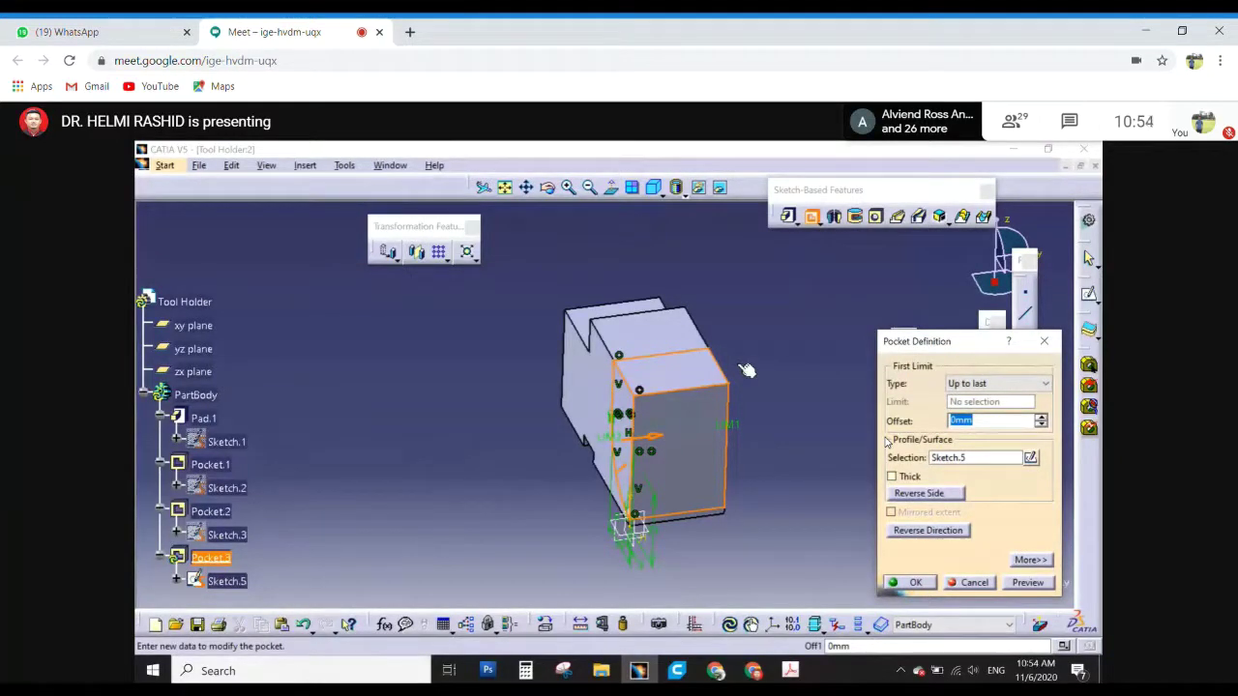
- Check the Tool Holder drawing in Adobe Acrobat and, back in CATIA, cut the Sketch.5 pocket with a dimension depth of 41-8 mm
{"action": "left_click", "coordinate": [790, 670]}
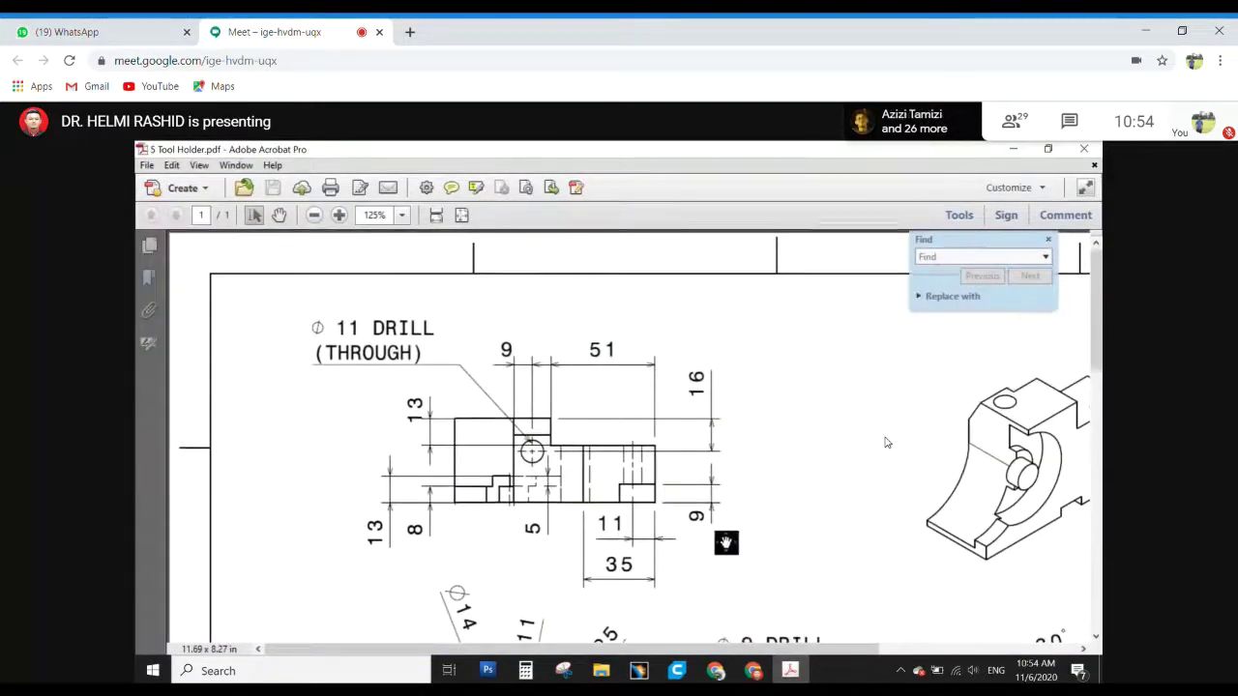
{"action": "scroll", "coordinate": [627, 440], "scroll_direction": "down", "scroll_amount": 2, "text": "ctrl"}
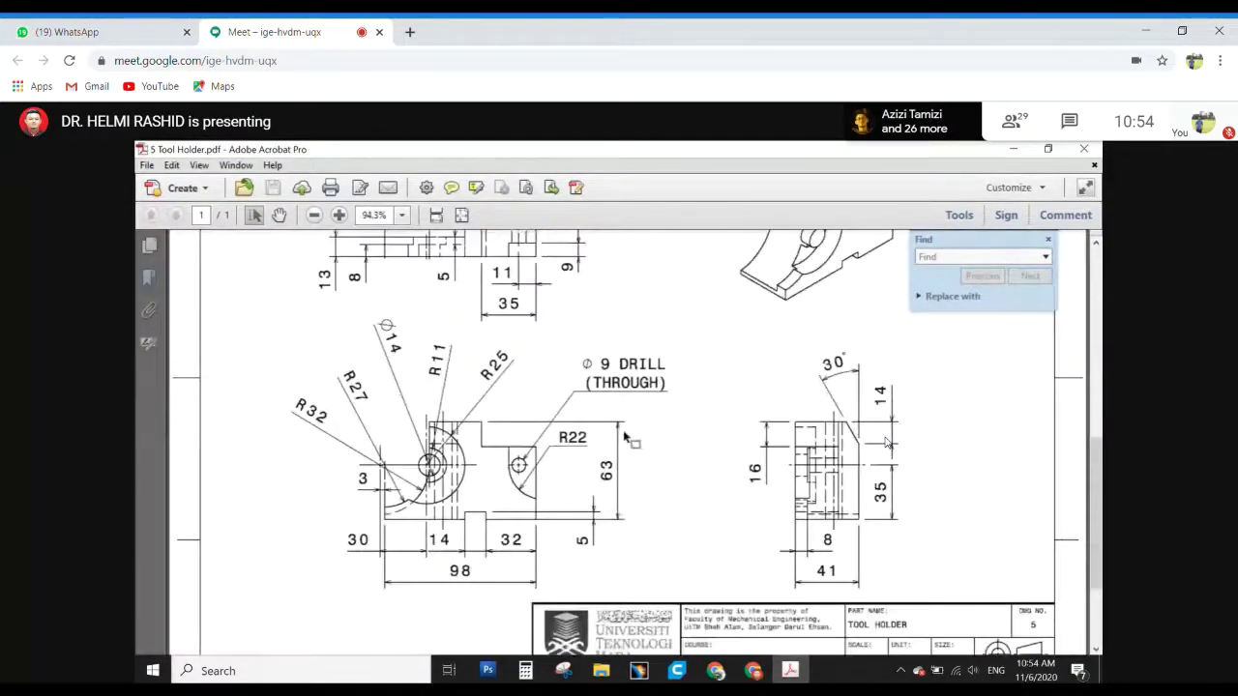
{"action": "left_click", "coordinate": [840, 578]}
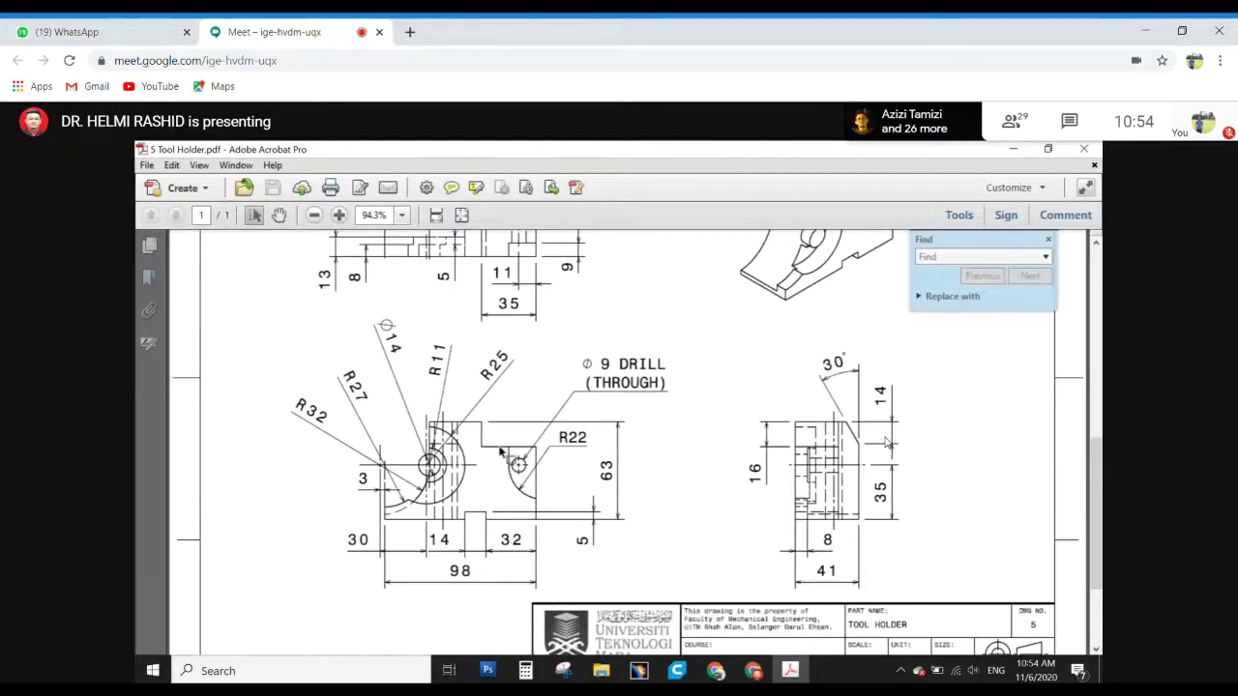
{"action": "scroll", "coordinate": [500, 452], "scroll_direction": "up", "scroll_amount": 3}
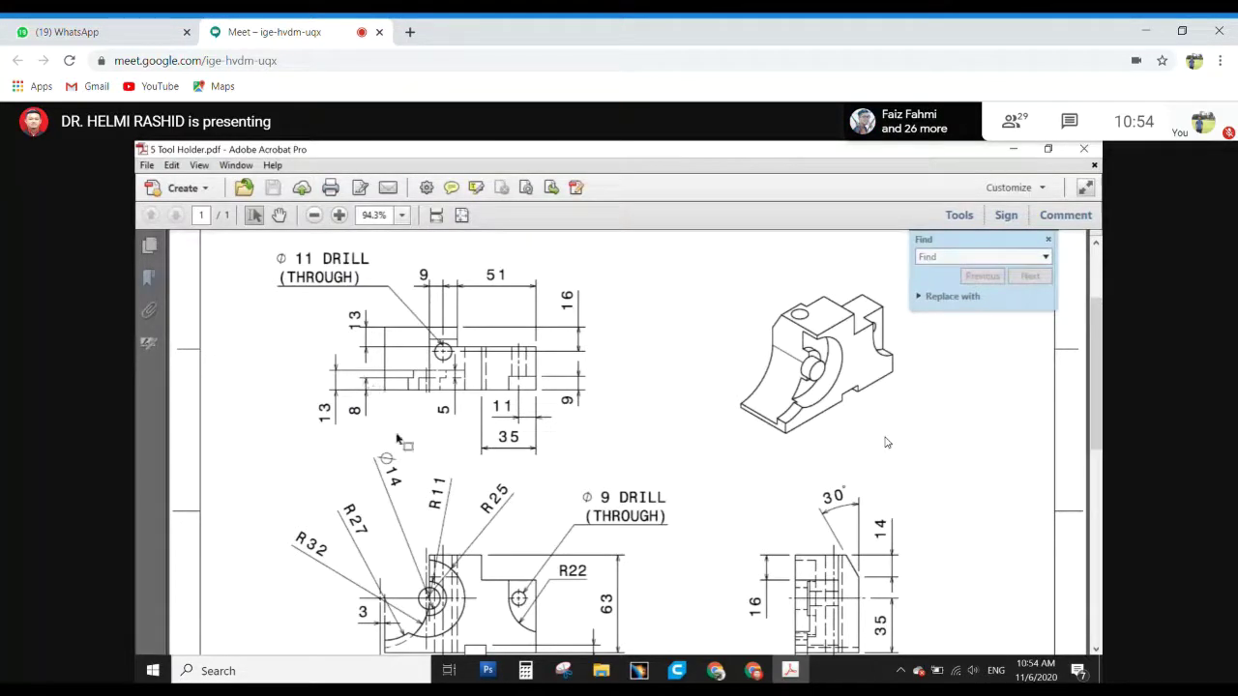
{"action": "left_click", "coordinate": [639, 670]}
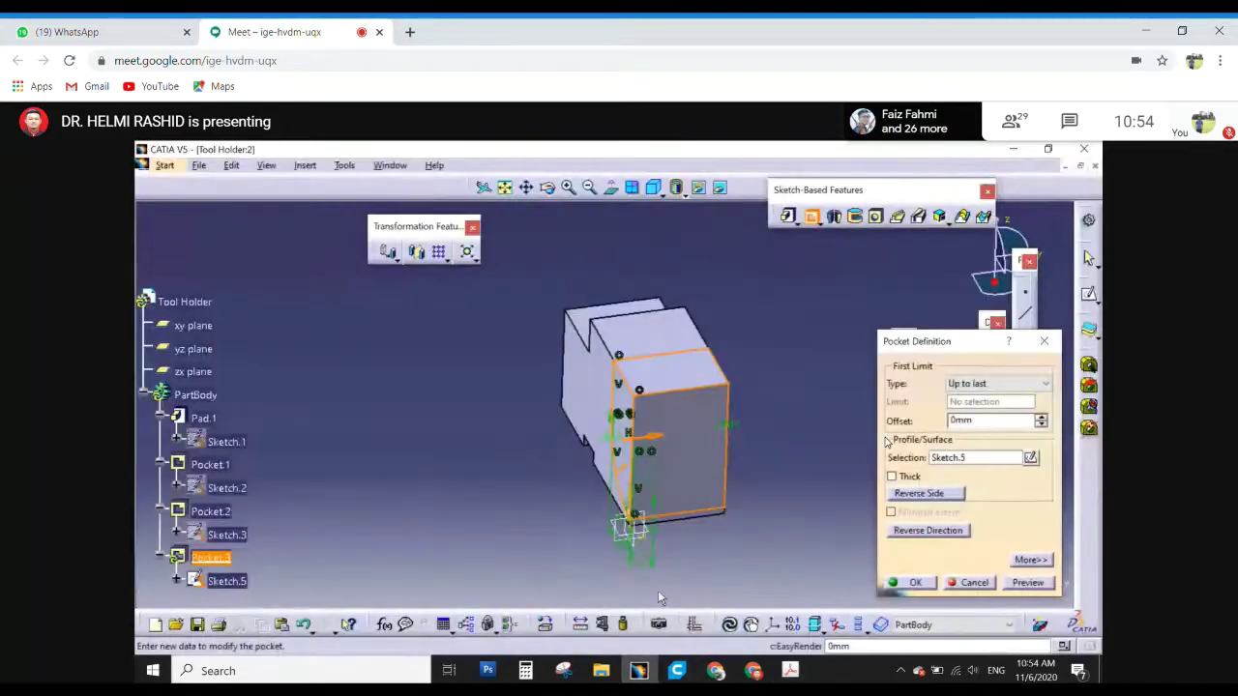
{"action": "left_click", "coordinate": [981, 384]}
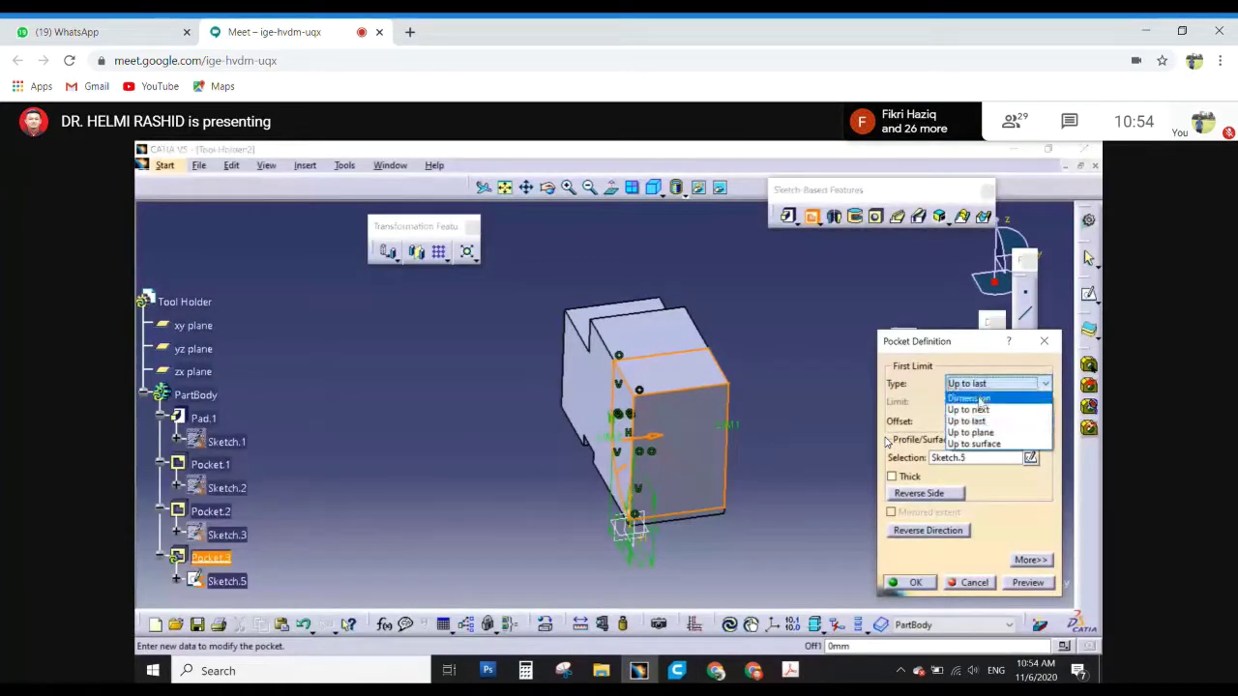
{"action": "left_click", "coordinate": [970, 398]}
{"action": "double_click", "coordinate": [996, 400]}
{"action": "type", "text": "4"}
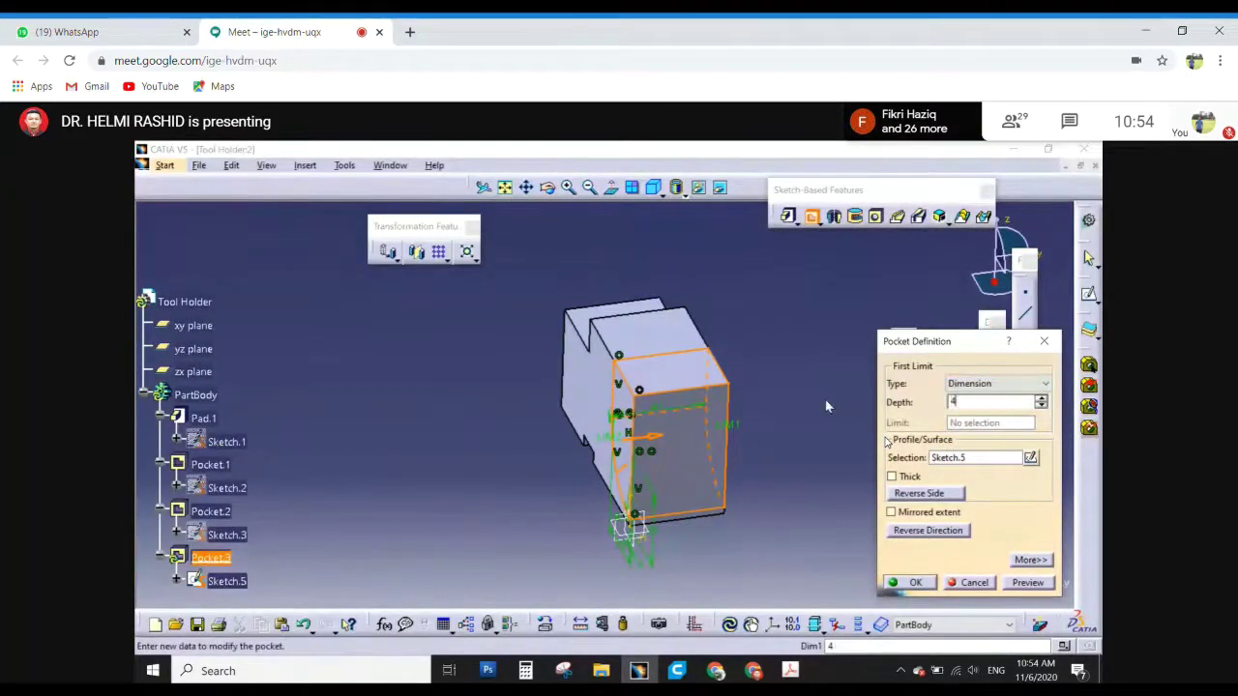
{"action": "type", "text": "1-8"}
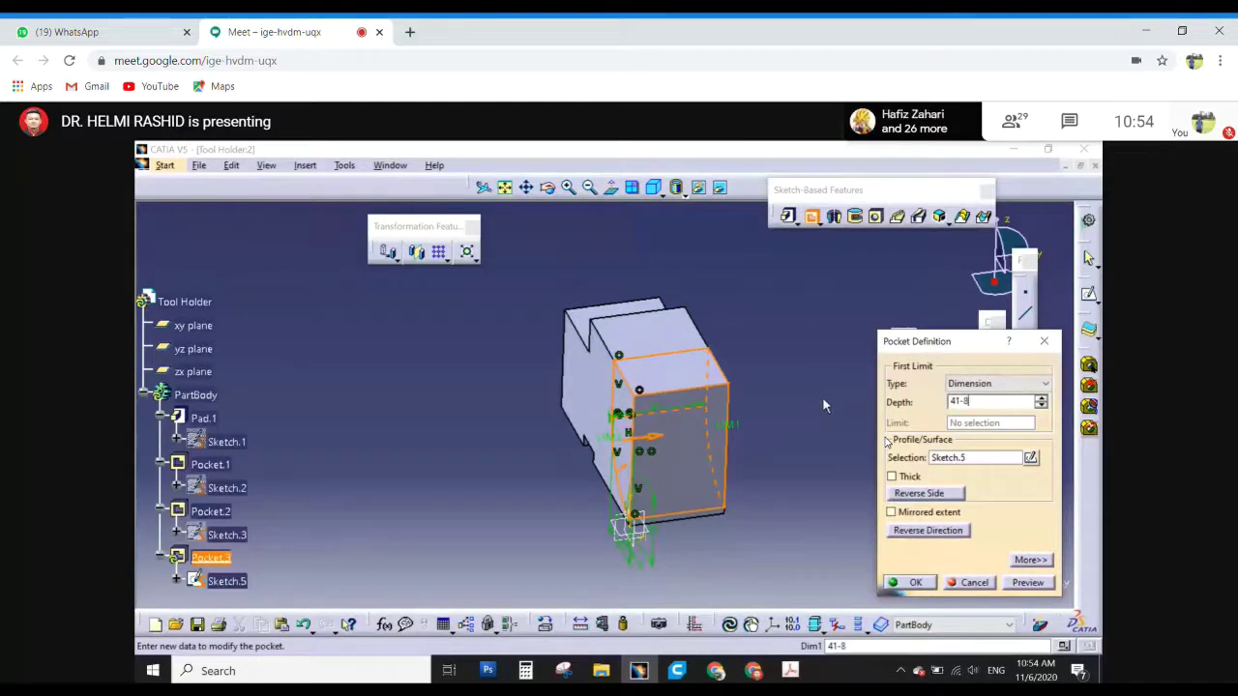
{"action": "key", "text": "Return"}
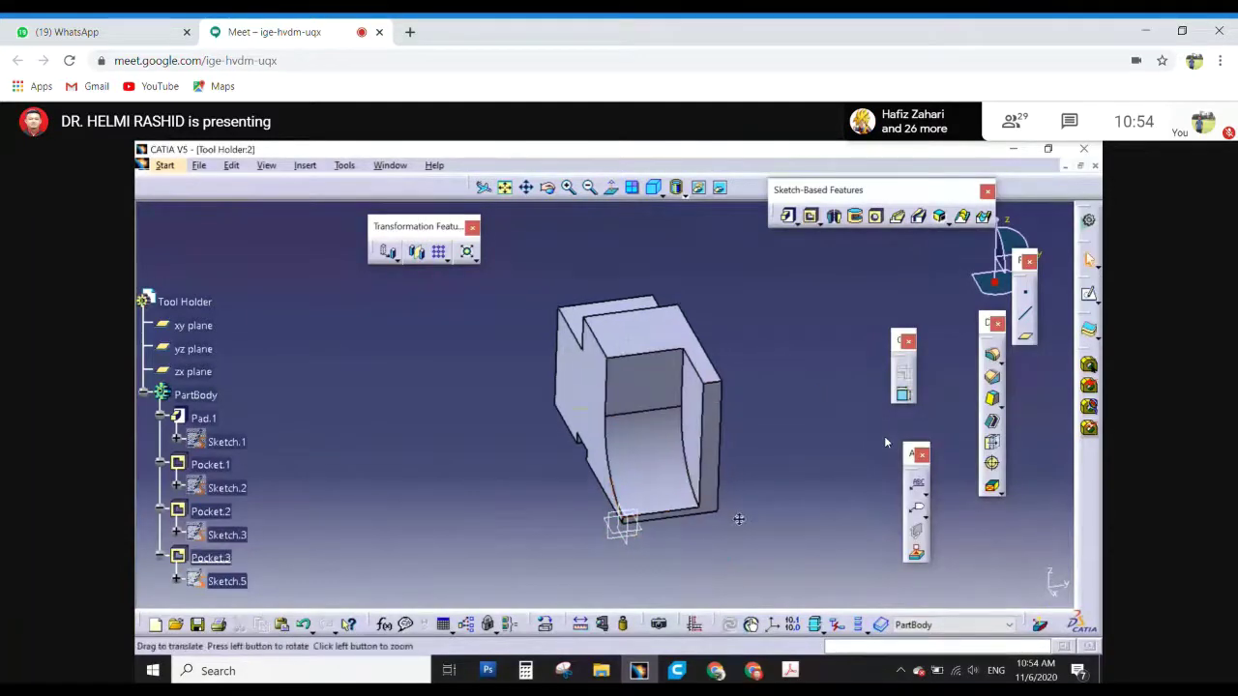
- Measure the distance between the block's outer side face and the parallel inner wall of the new curved pocket
{"action": "middle_click_drag", "start_coordinate": [739, 519], "coordinate": [503, 425]}
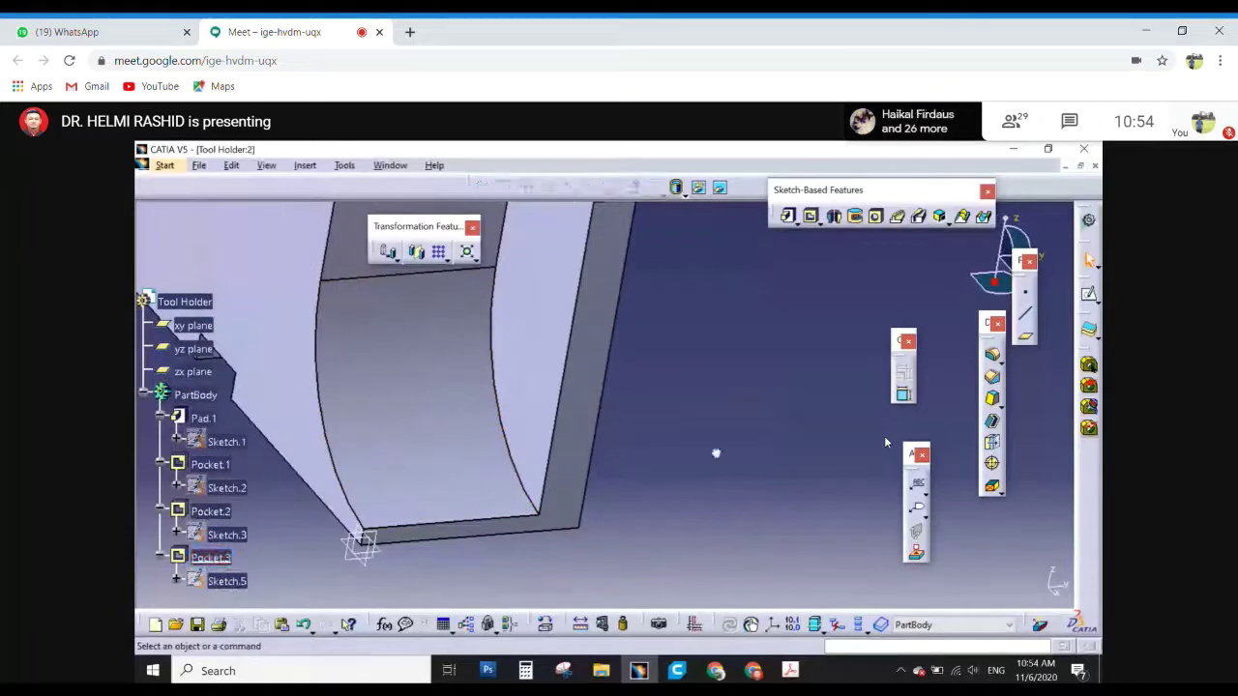
{"action": "left_click", "coordinate": [582, 625]}
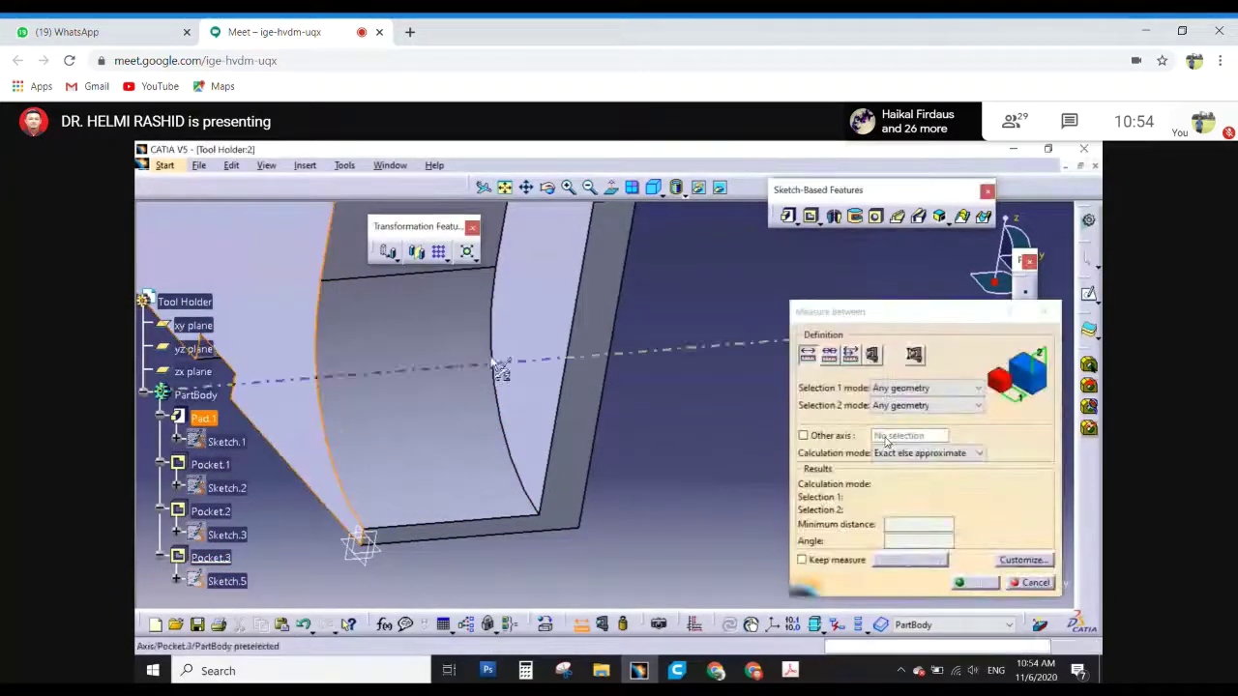
{"action": "left_click", "coordinate": [499, 369]}
{"action": "left_click", "coordinate": [527, 347]}
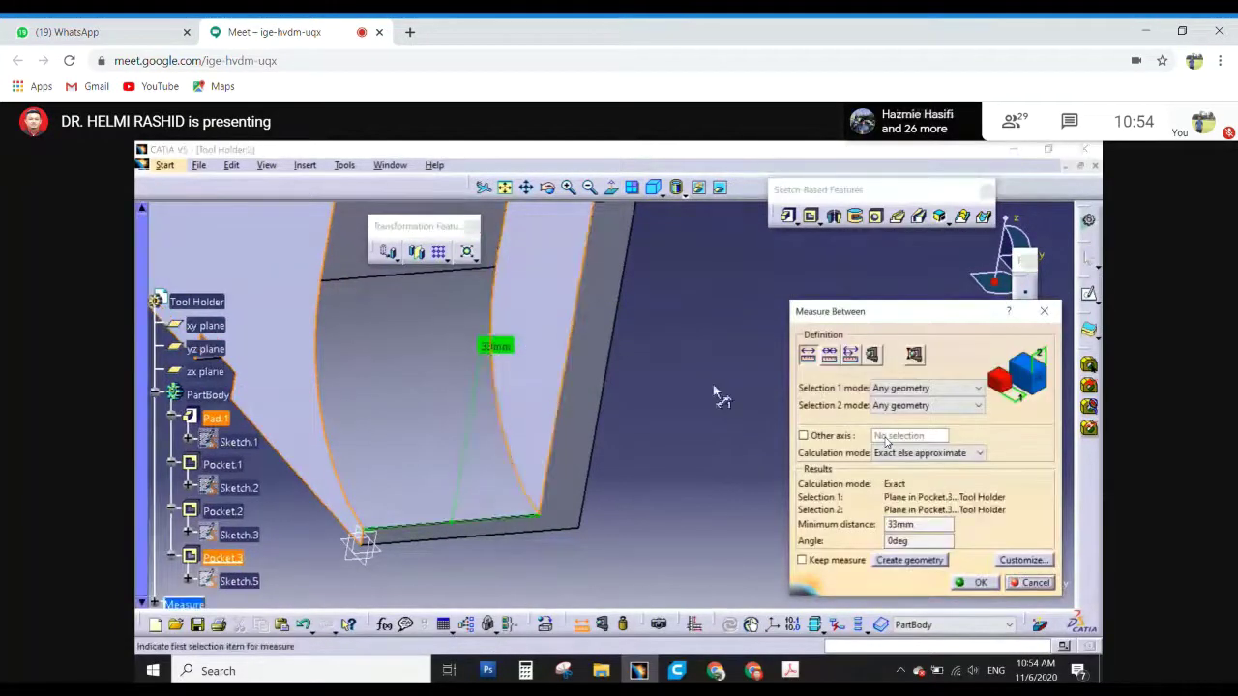
{"action": "left_click", "coordinate": [974, 583]}
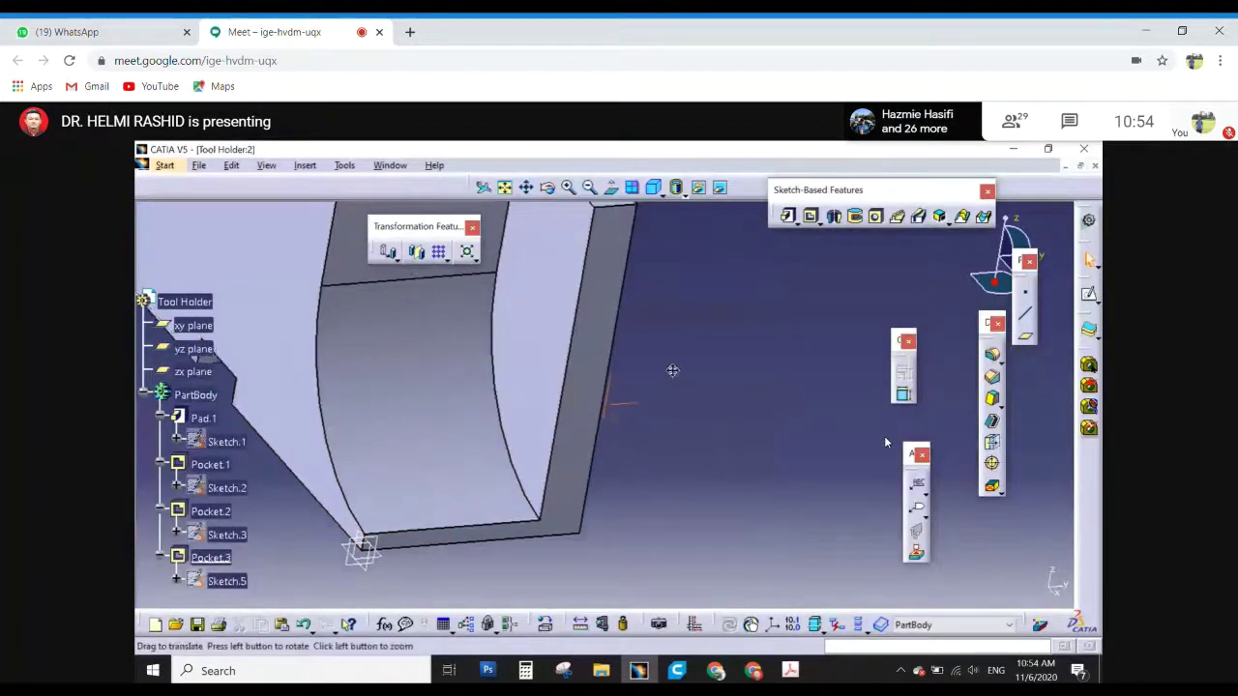
- Start a sketch on the block's uncut large side face and display the part in shading with hidden edges
{"action": "middle_click_drag", "start_coordinate": [672, 371], "coordinate": [653, 421]}
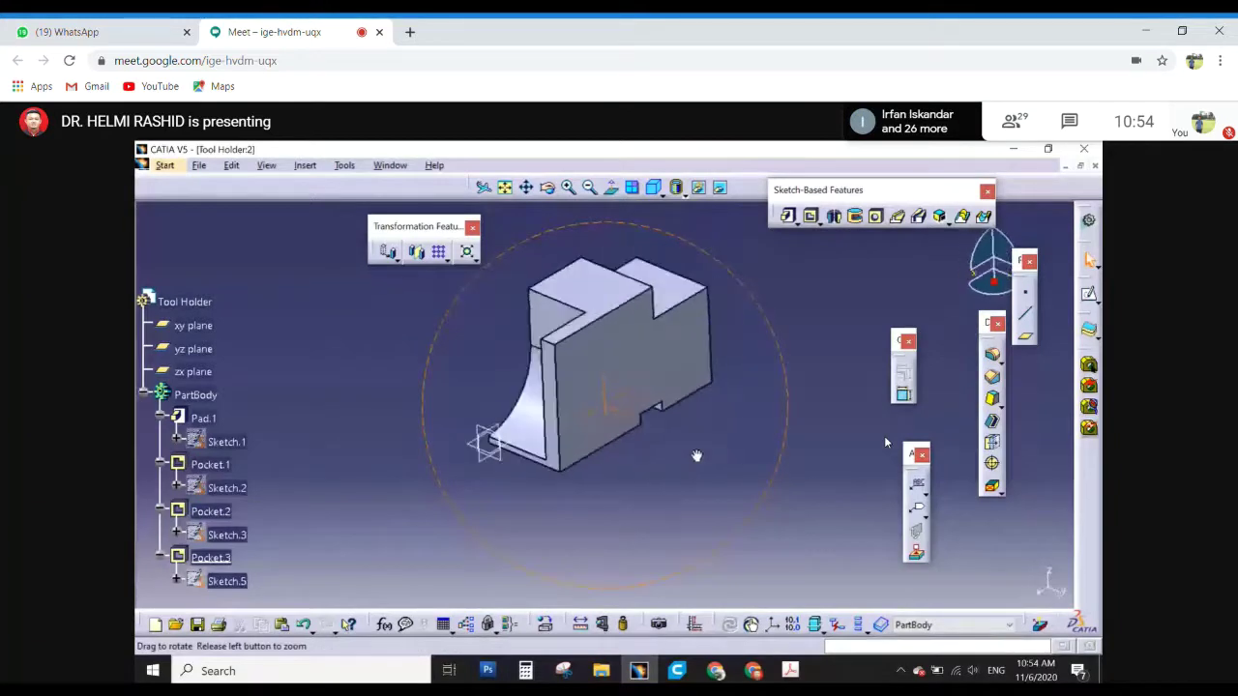
{"action": "left_click", "coordinate": [648, 428]}
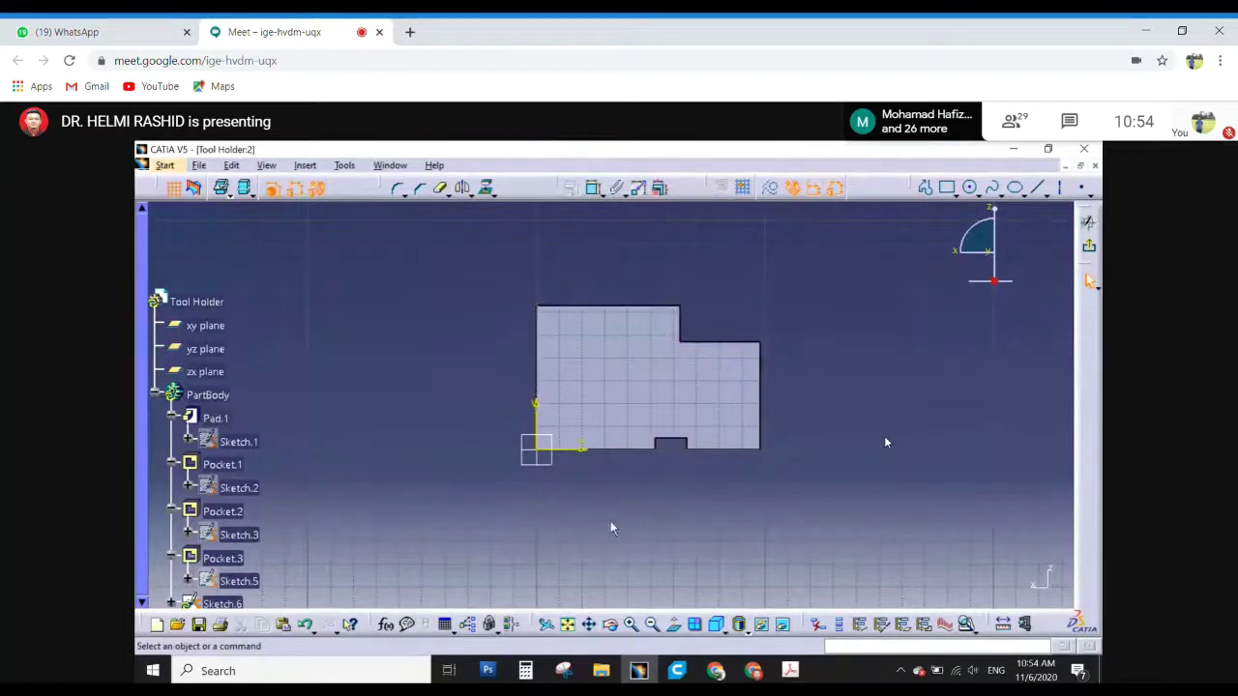
{"action": "middle_click_drag", "start_coordinate": [622, 520], "coordinate": [636, 433], "text": "ctrl"}
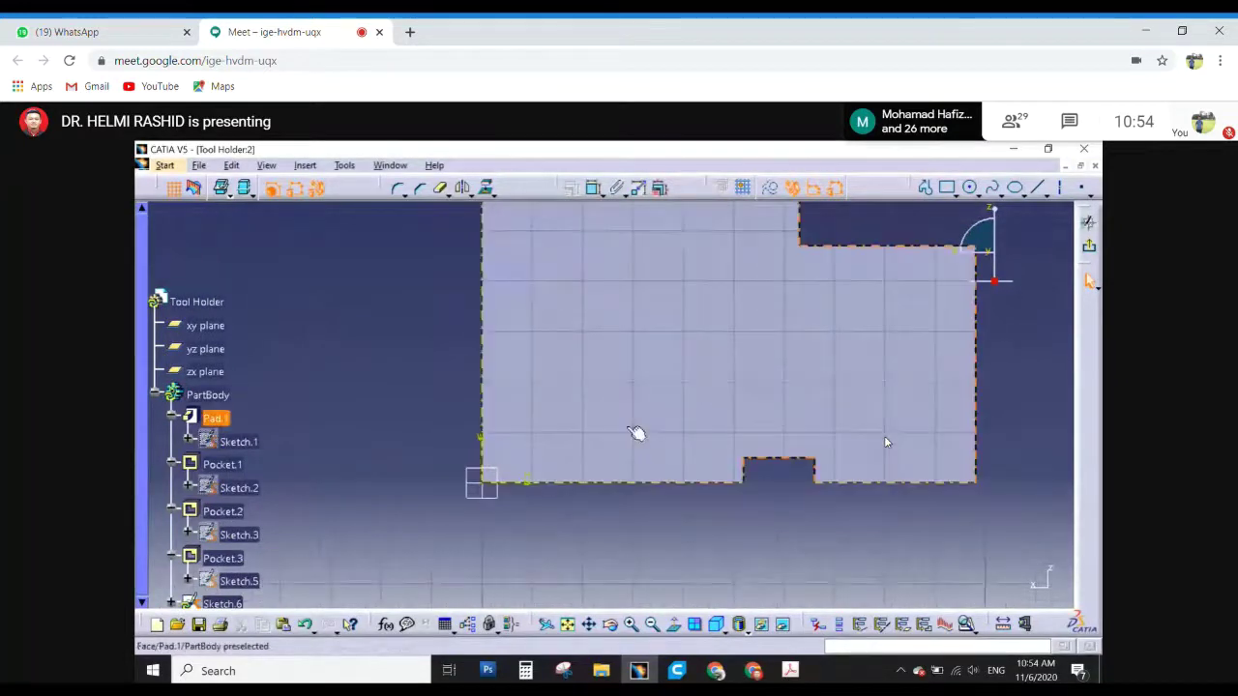
{"action": "left_click", "coordinate": [738, 624]}
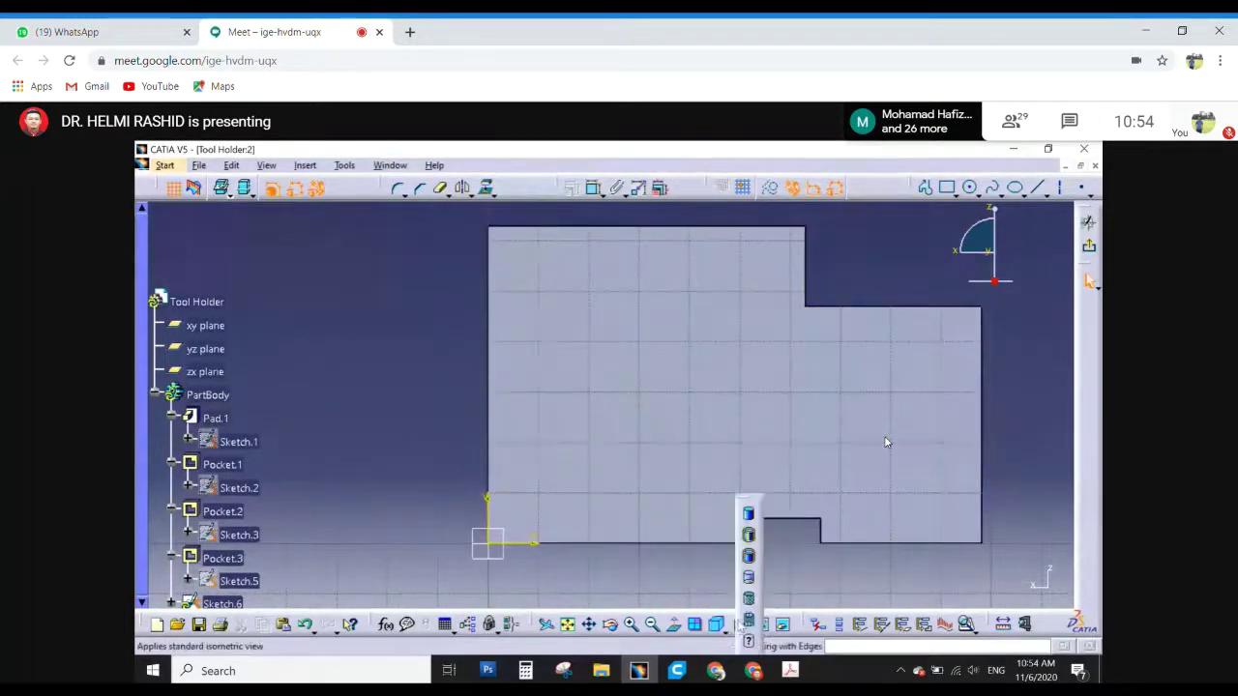
{"action": "left_click", "coordinate": [750, 559]}
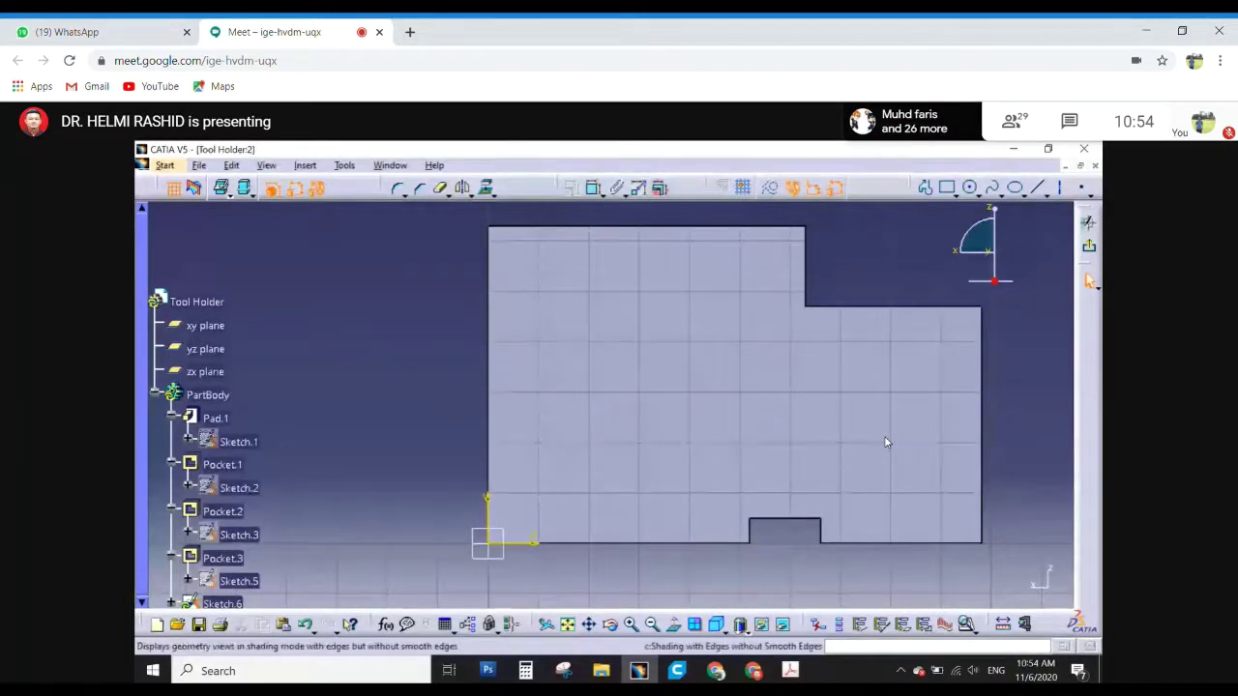
{"action": "left_click", "coordinate": [738, 624]}
{"action": "left_click", "coordinate": [747, 565]}
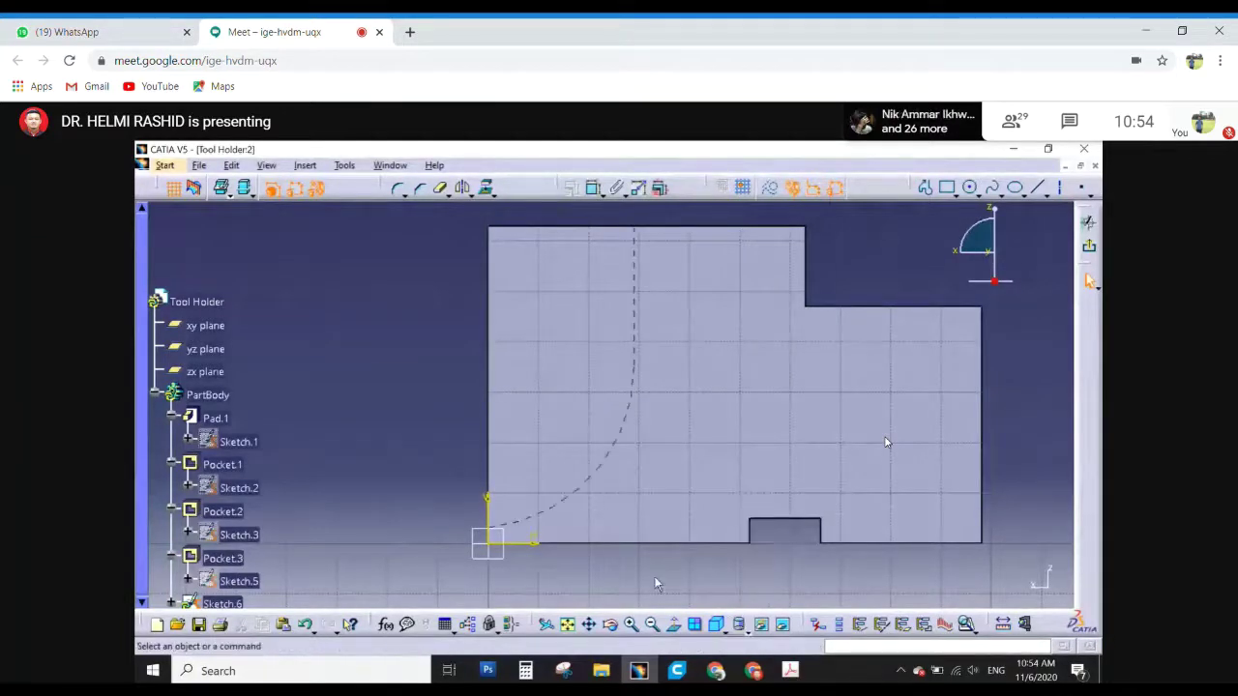
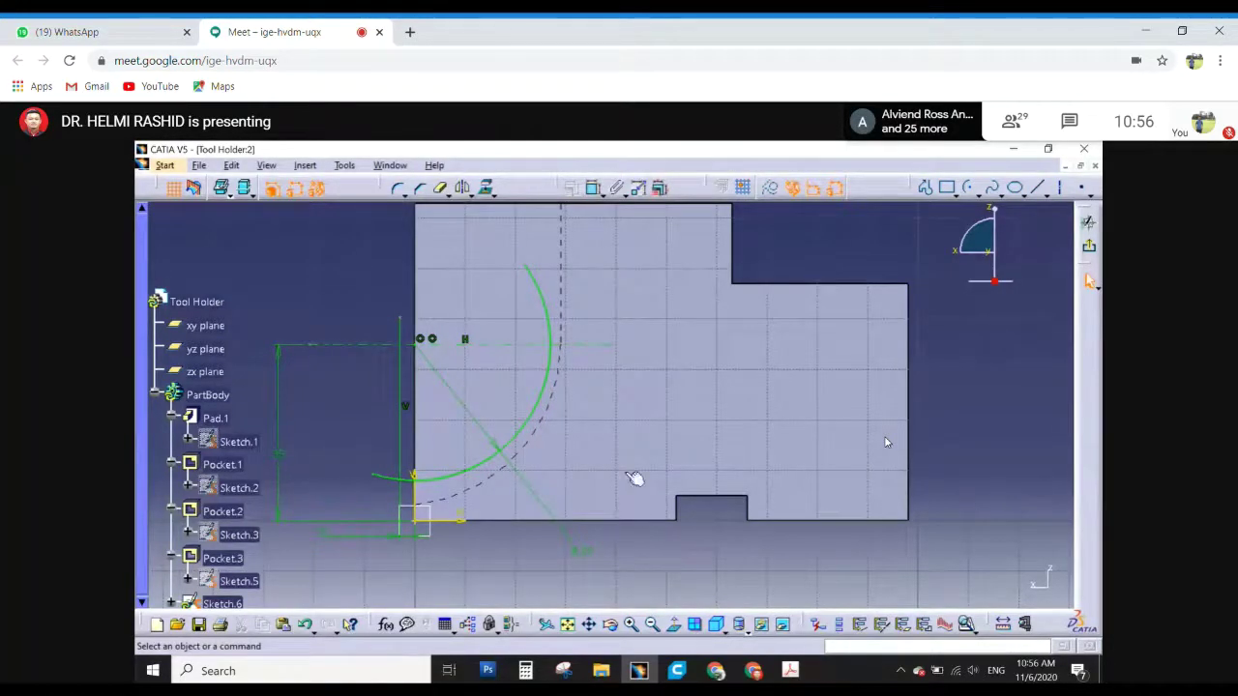
- Replace the arc in the sketch with a full circle centred on the same point 35 mm above the base
{"action": "left_click", "coordinate": [552, 304]}
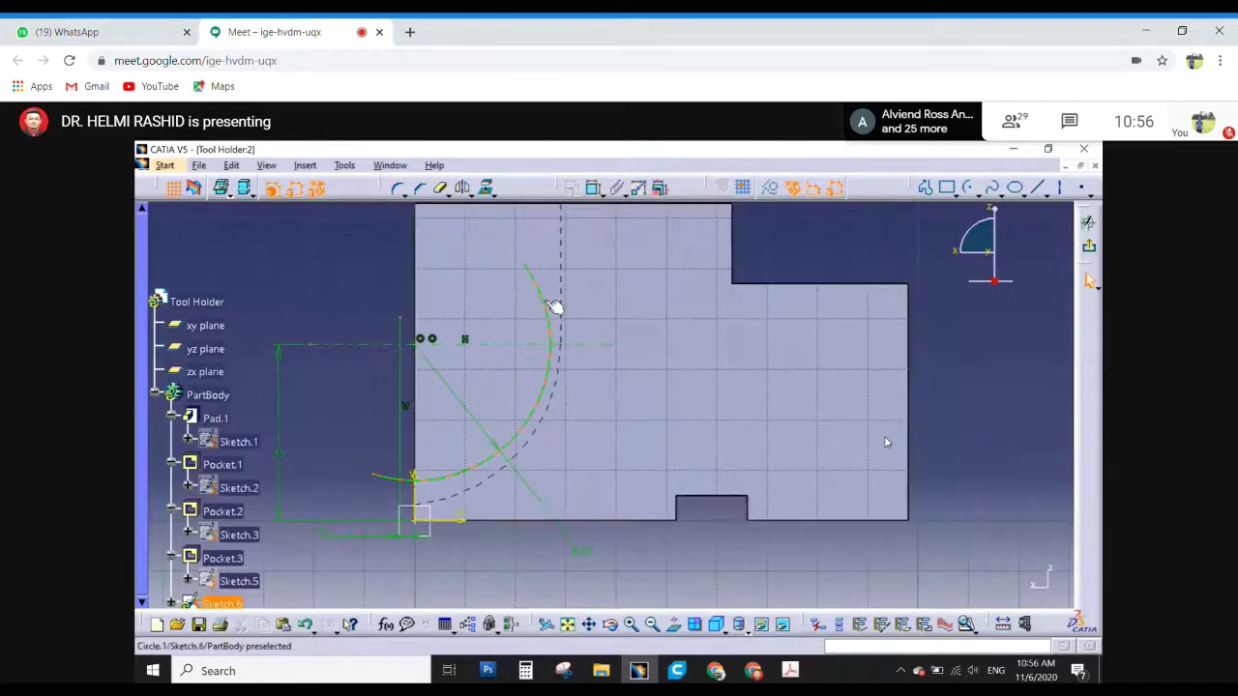
{"action": "key", "text": "Delete"}
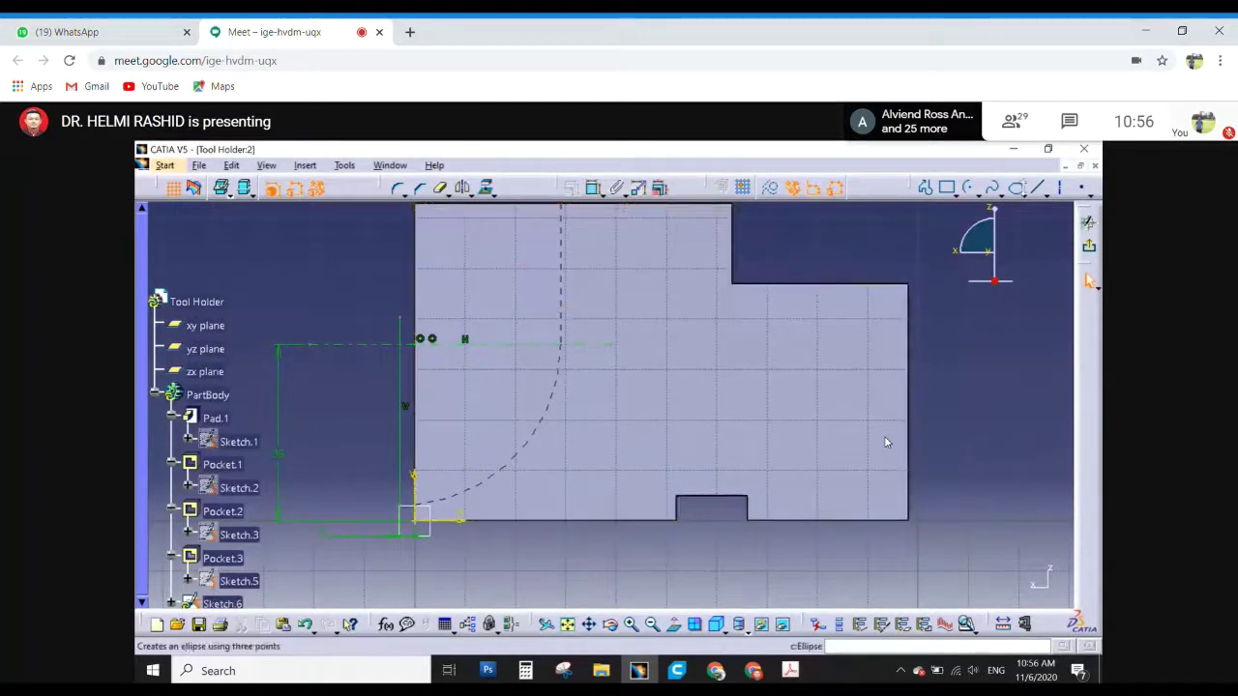
{"action": "left_click", "coordinate": [972, 189]}
{"action": "left_click", "coordinate": [989, 216]}
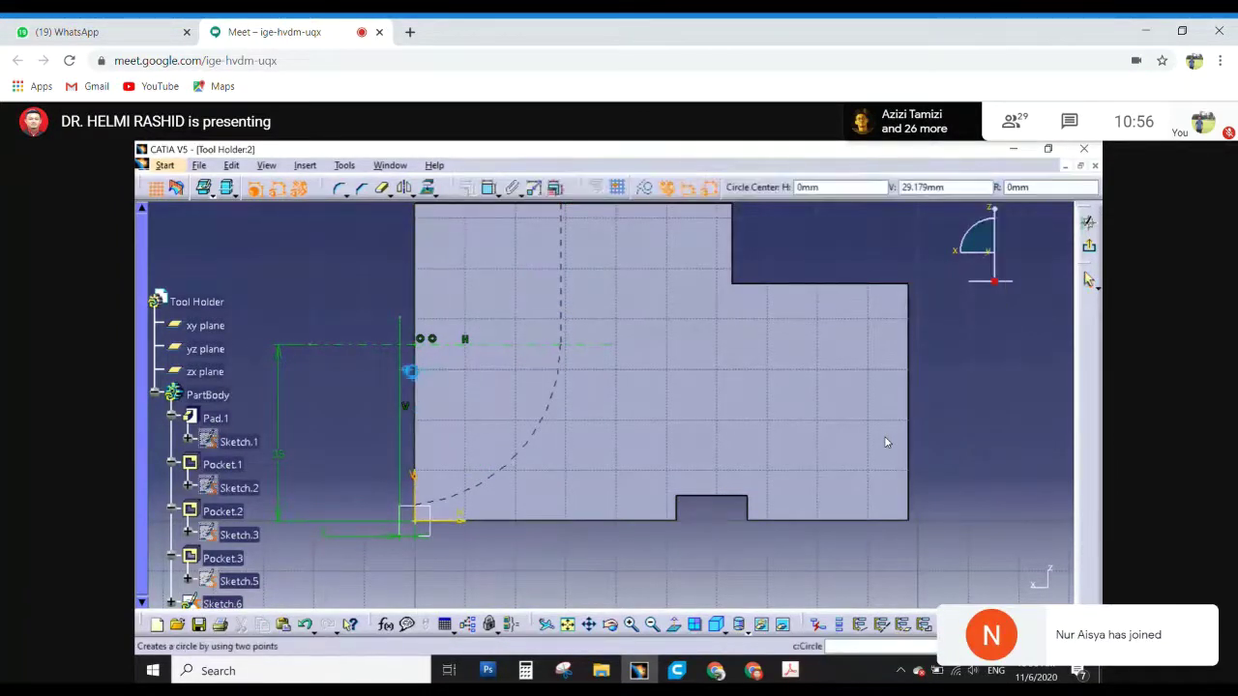
{"action": "left_click", "coordinate": [423, 342]}
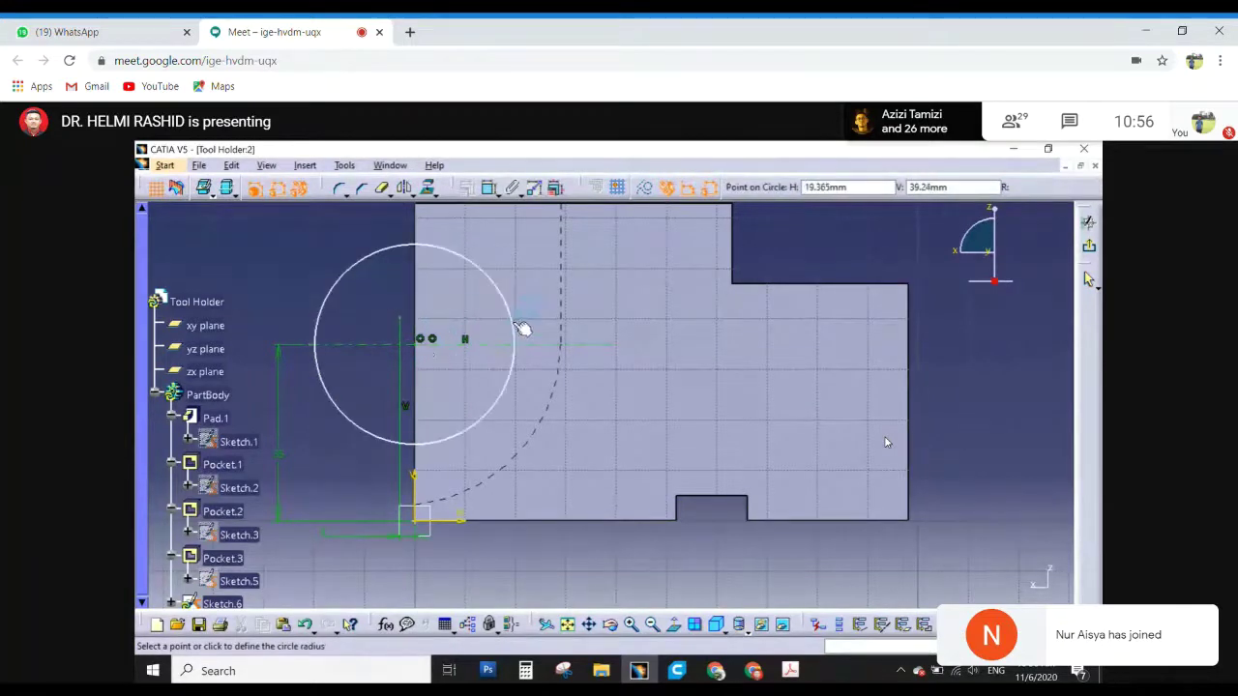
{"action": "left_click", "coordinate": [533, 334]}
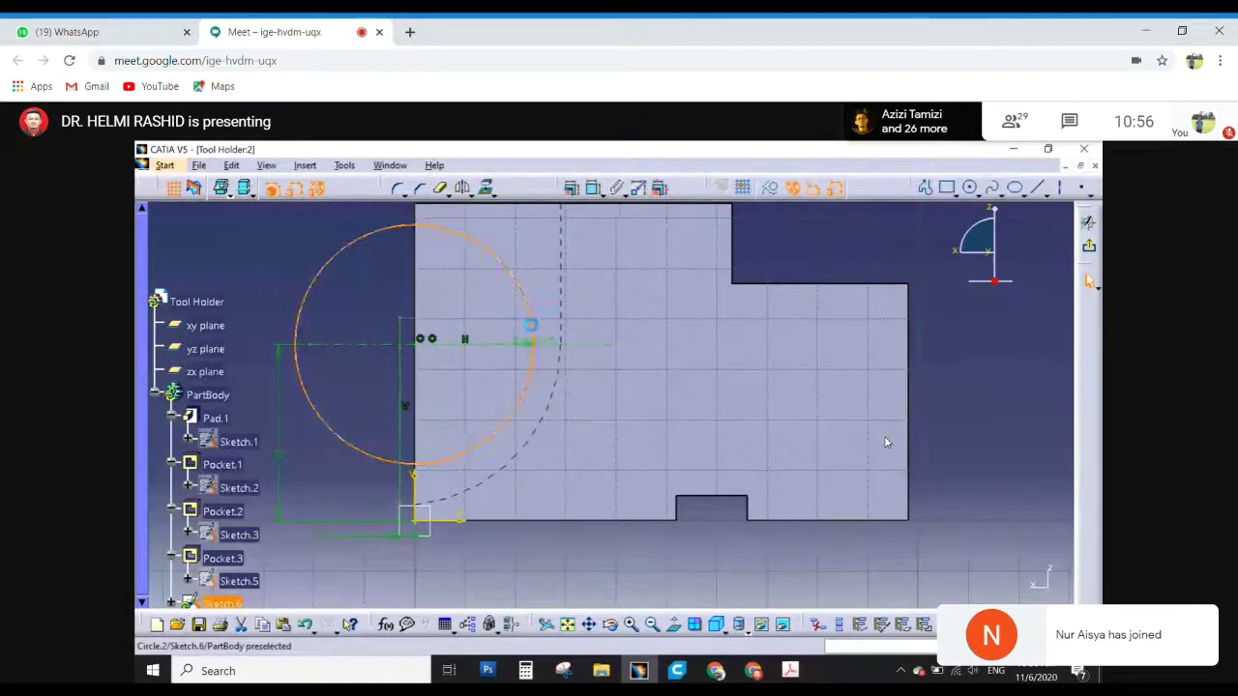
{"action": "left_click", "coordinate": [533, 341]}
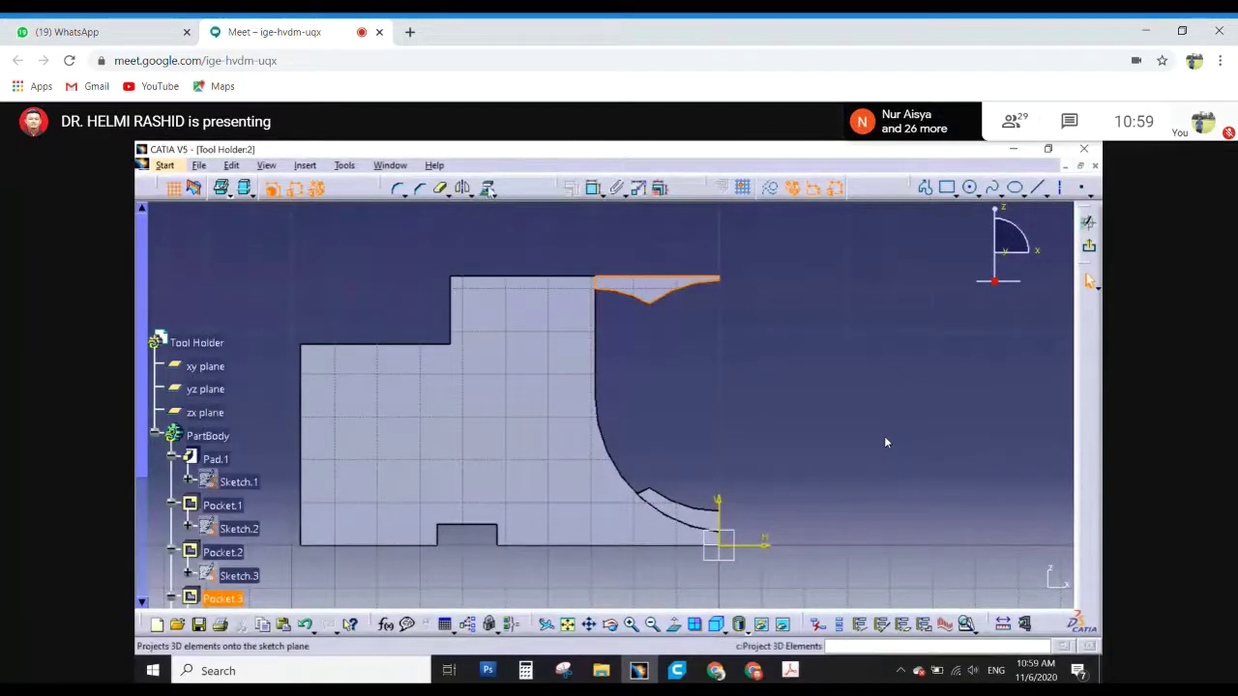
- Project the edges of the thin leftover face at the block's upper corner into the sketch and exit the sketch
{"action": "left_click", "coordinate": [488, 187]}
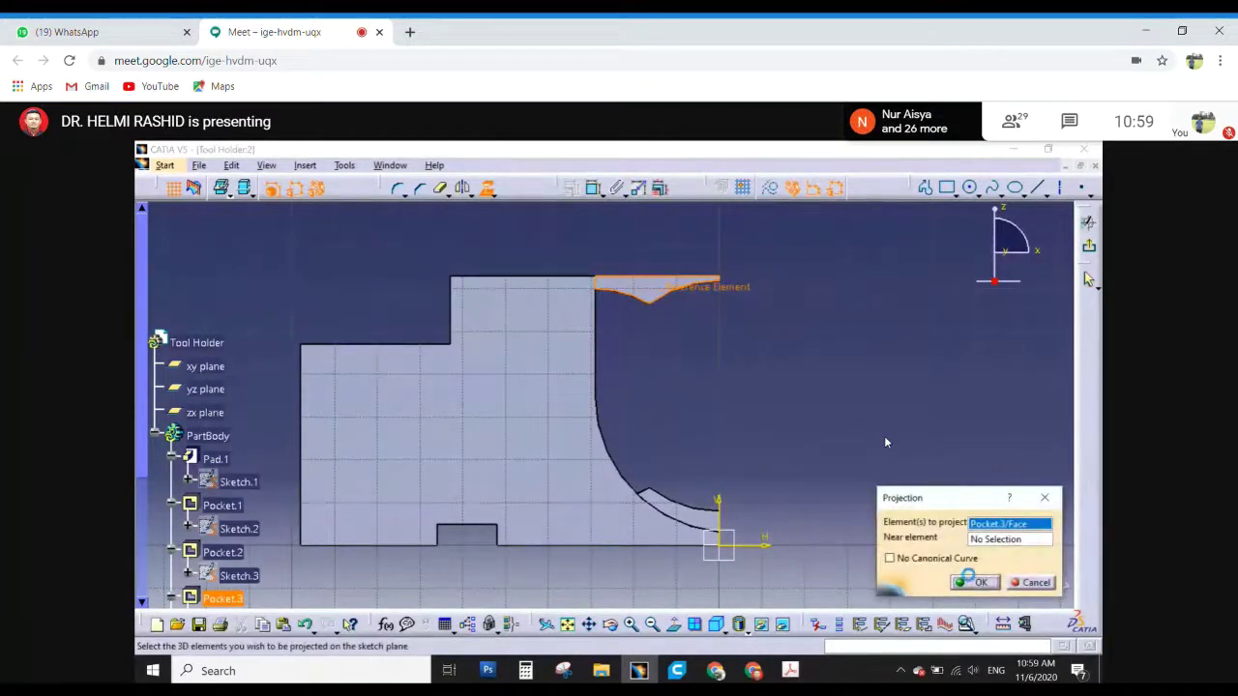
{"action": "left_click", "coordinate": [975, 583]}
{"action": "middle_click_drag", "start_coordinate": [620, 406], "coordinate": [690, 354]}
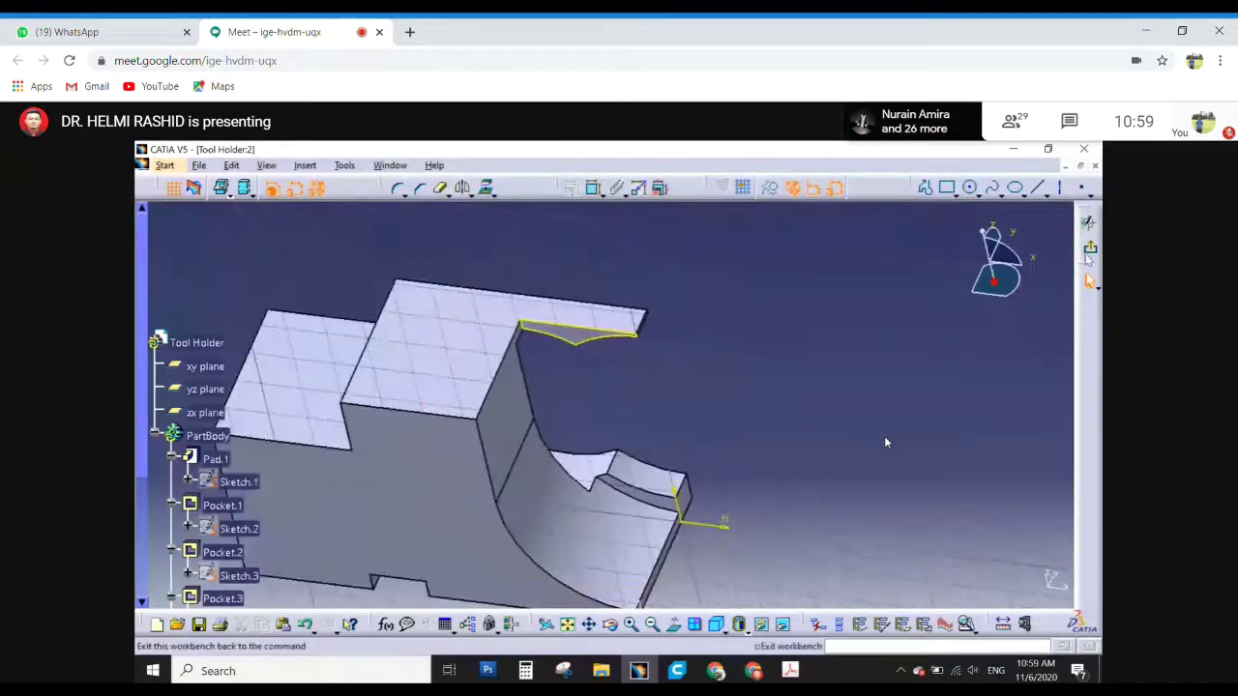
{"action": "left_click", "coordinate": [1088, 223]}
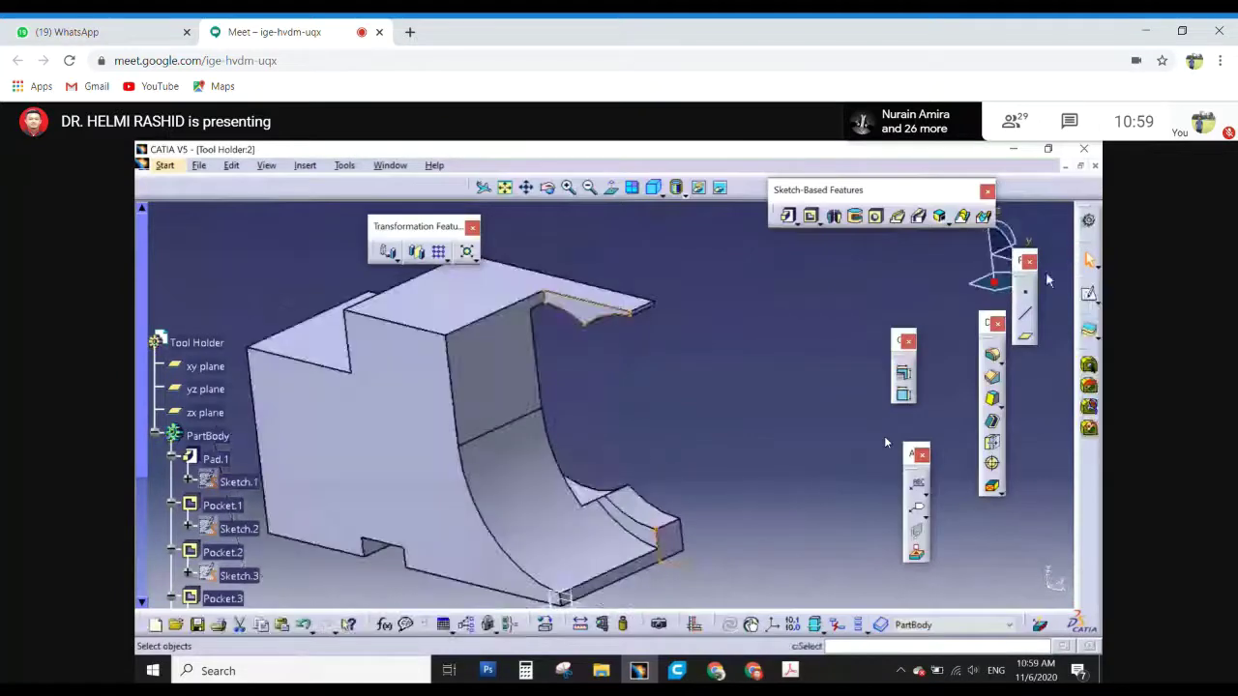
- Cut away the thin leftover piece with a pocket of the projected profile, using the Up to last limit
{"action": "left_click", "coordinate": [813, 217]}
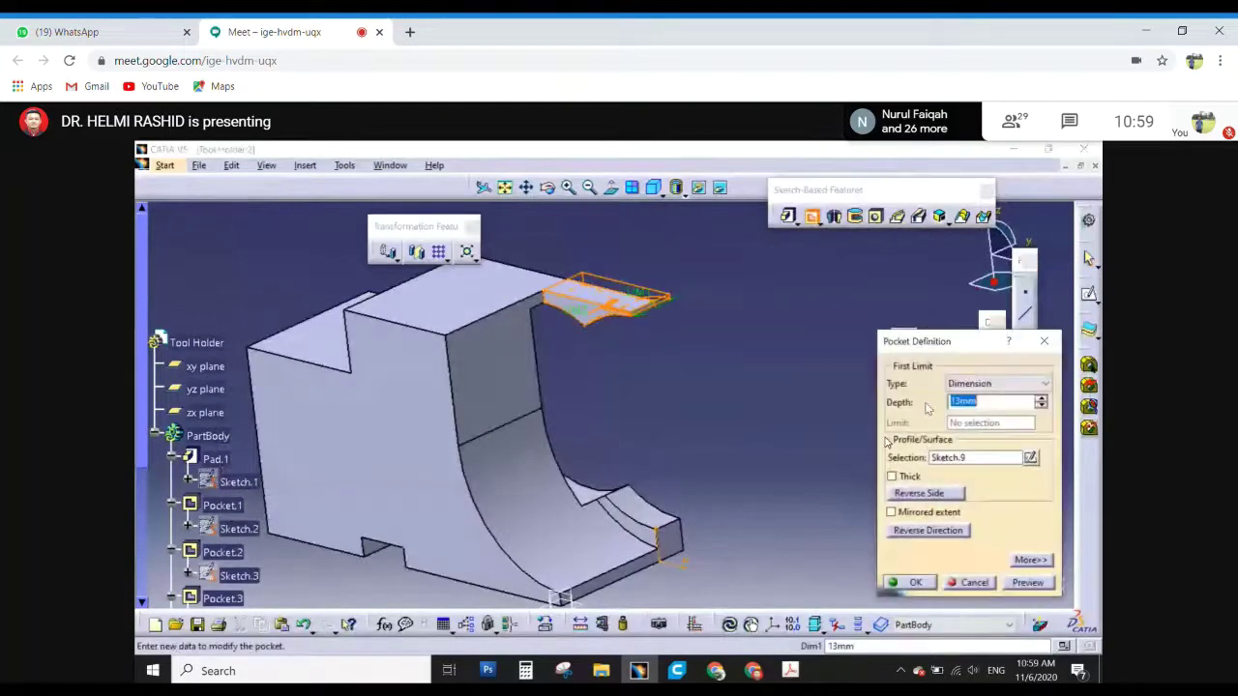
{"action": "left_click", "coordinate": [967, 383]}
{"action": "left_click", "coordinate": [967, 422]}
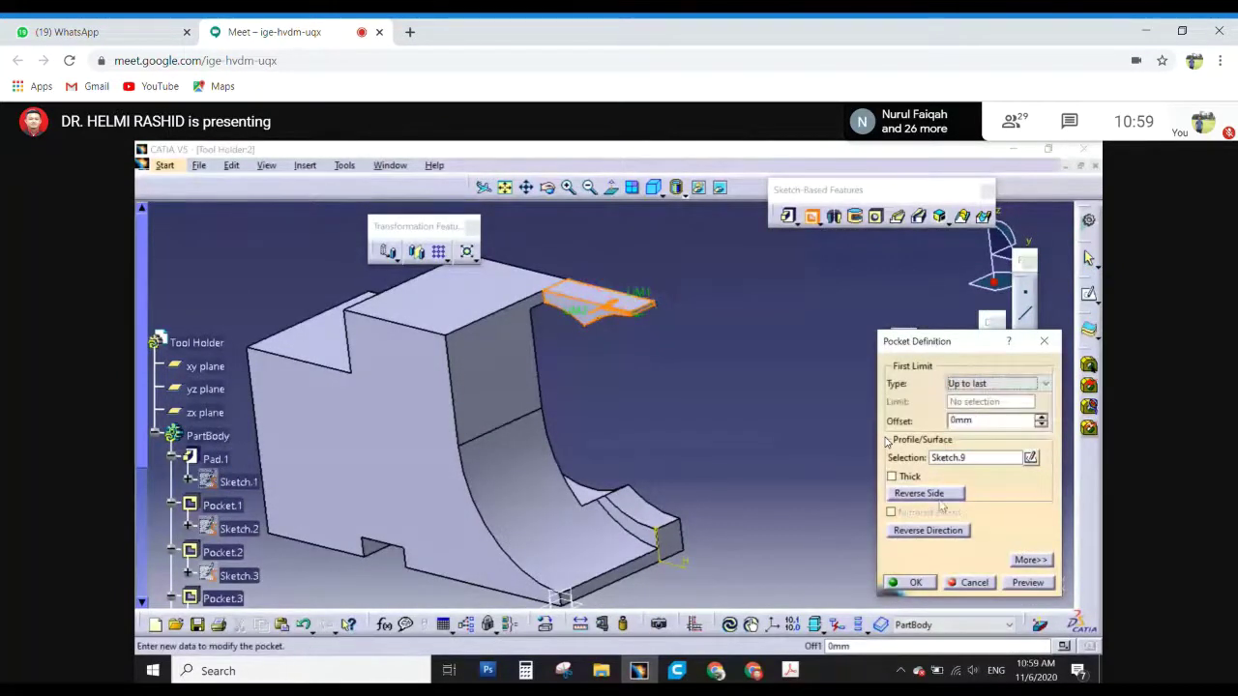
{"action": "left_click", "coordinate": [916, 582]}
{"action": "middle_click_drag", "start_coordinate": [870, 435], "coordinate": [761, 434]}
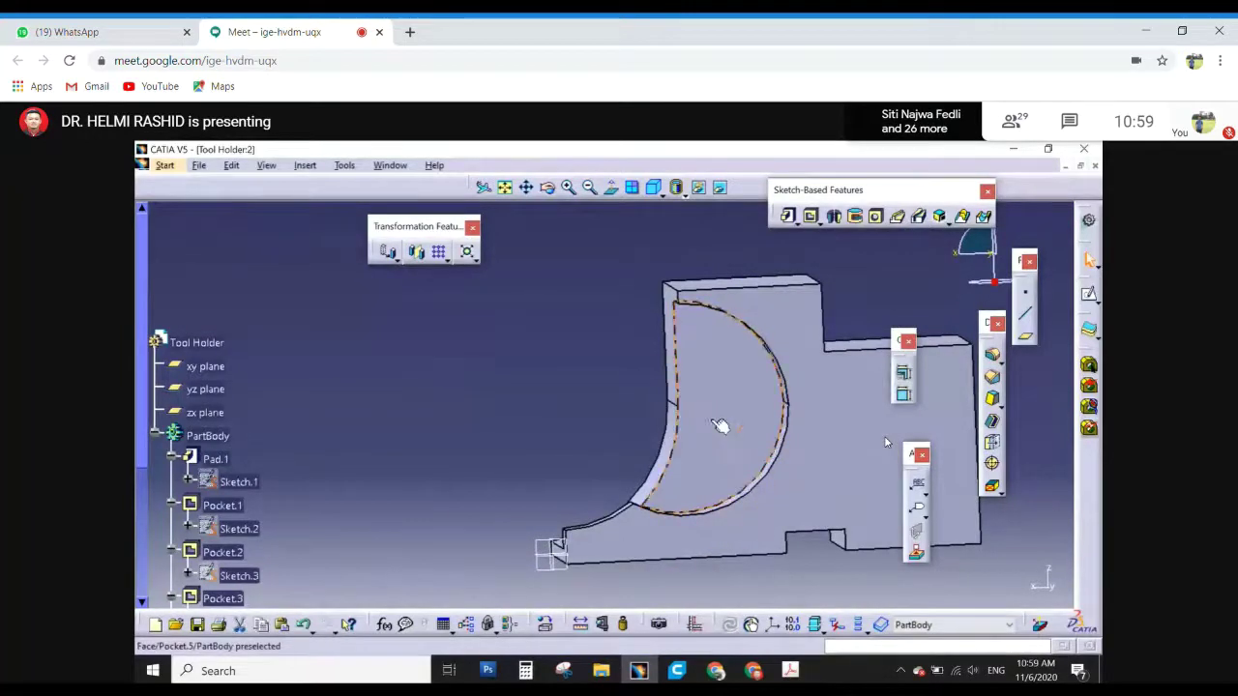
- Check the circular cut's dimensions in the Tool Holder PDF in Acrobat, return to CATIA, and start a sketch on the curved pocket's floor
{"action": "left_click", "coordinate": [790, 670]}
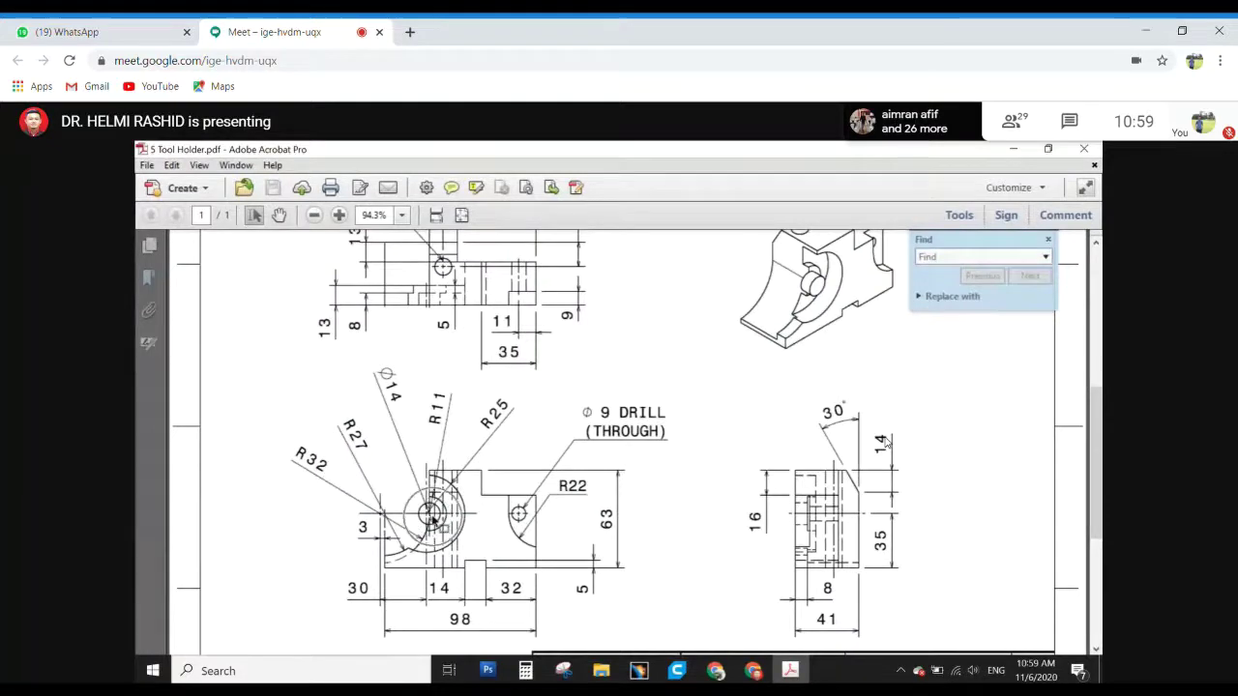
{"action": "key", "text": "alt+Tab"}
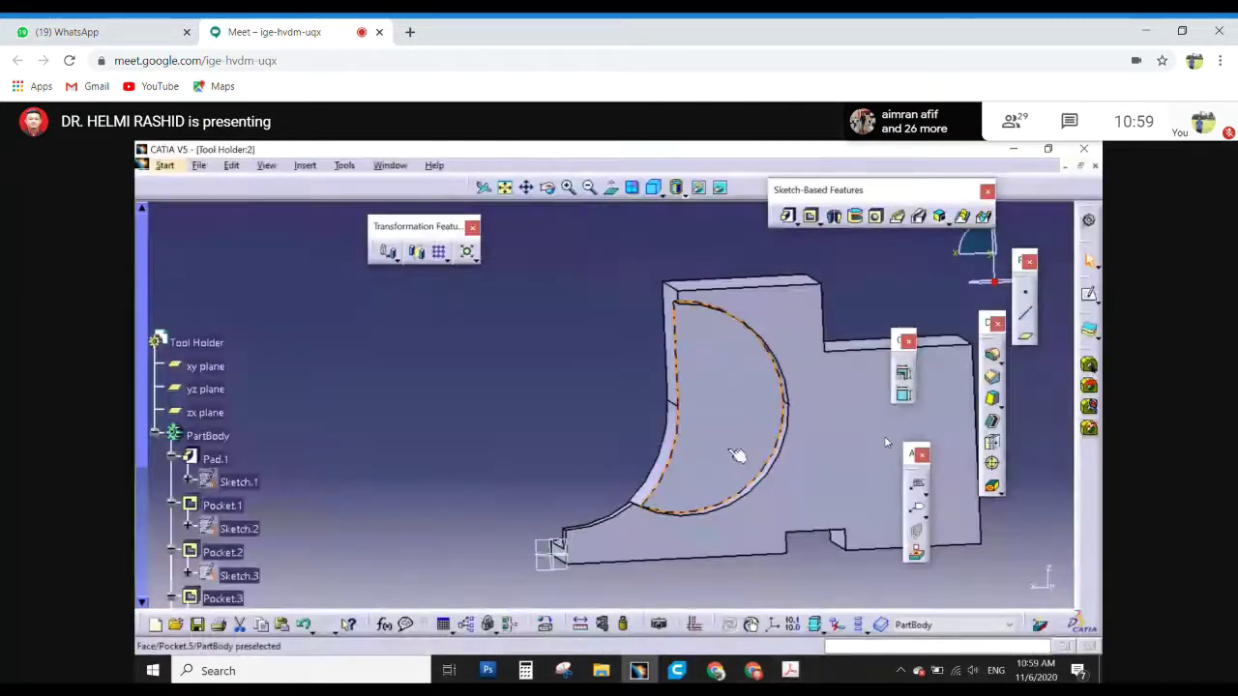
{"action": "left_click", "coordinate": [1089, 294]}
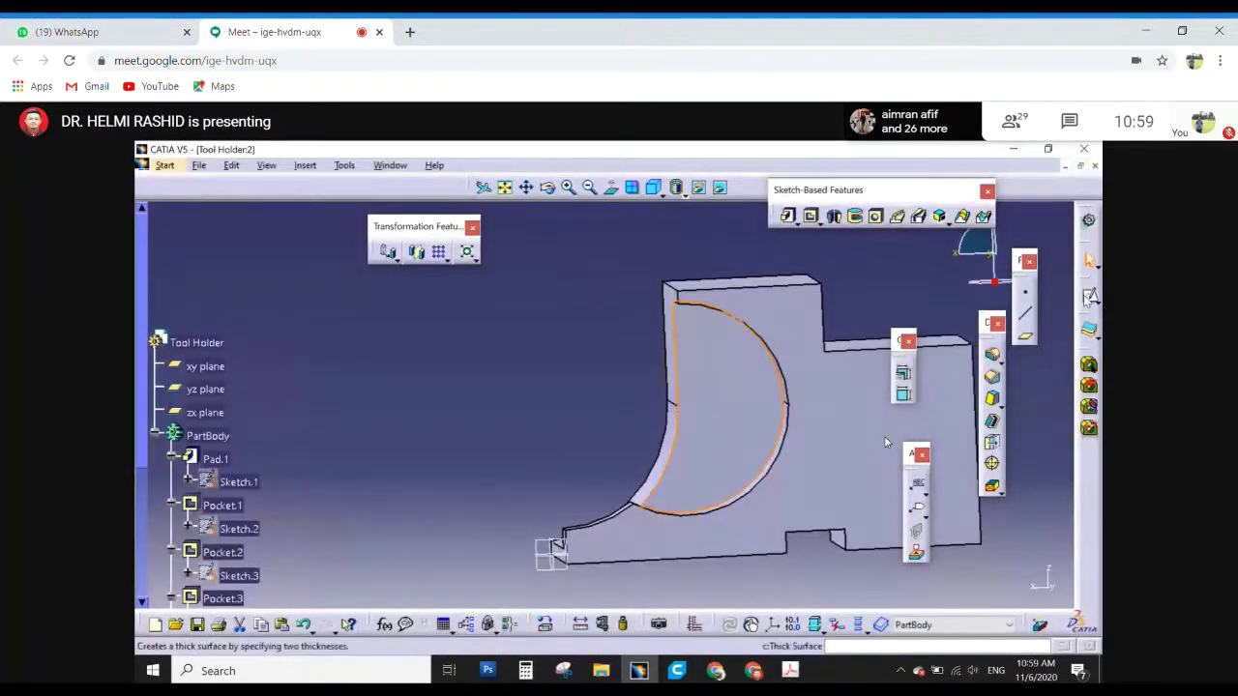
{"action": "left_click", "coordinate": [761, 380]}
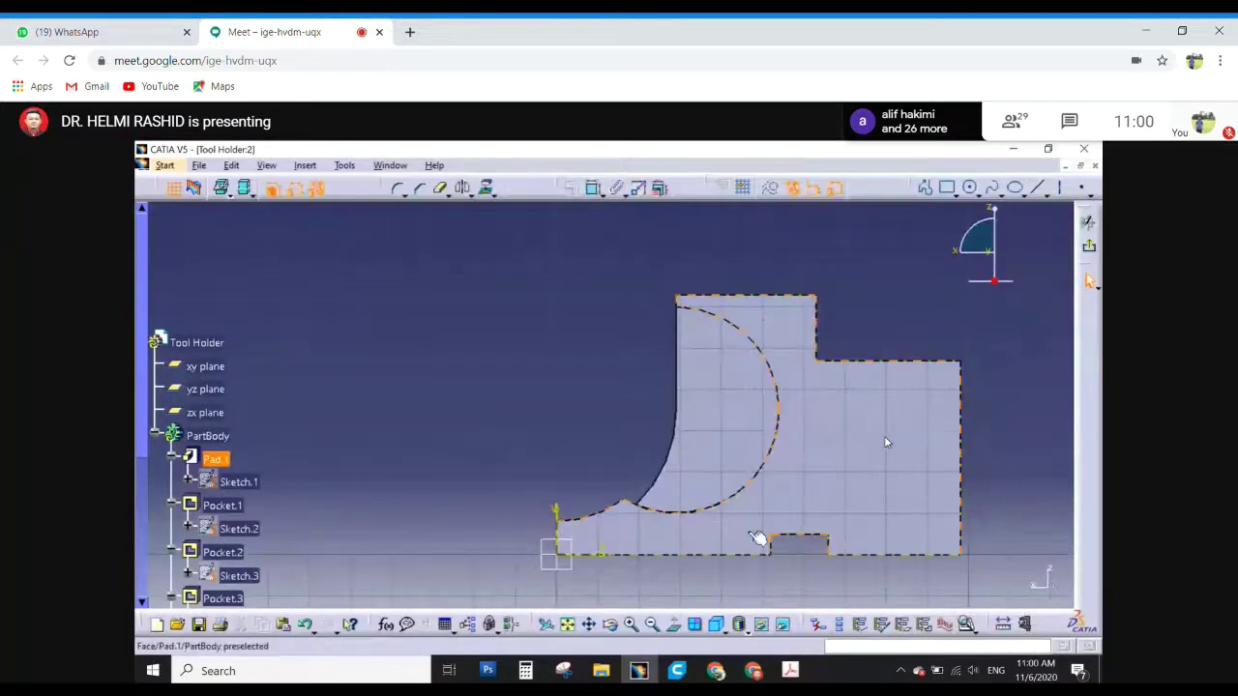
- Draw a horizontal axis line across the curved pocket, about 40 mm above the block's base and extending beyond the block's concave edge
{"action": "mouse_move", "coordinate": [758, 499]}
{"action": "middle_mouse_down"}
{"action": "mouse_move", "coordinate": [778, 308]}
{"action": "mouse_move", "coordinate": [765, 342]}
{"action": "middle_mouse_up"}
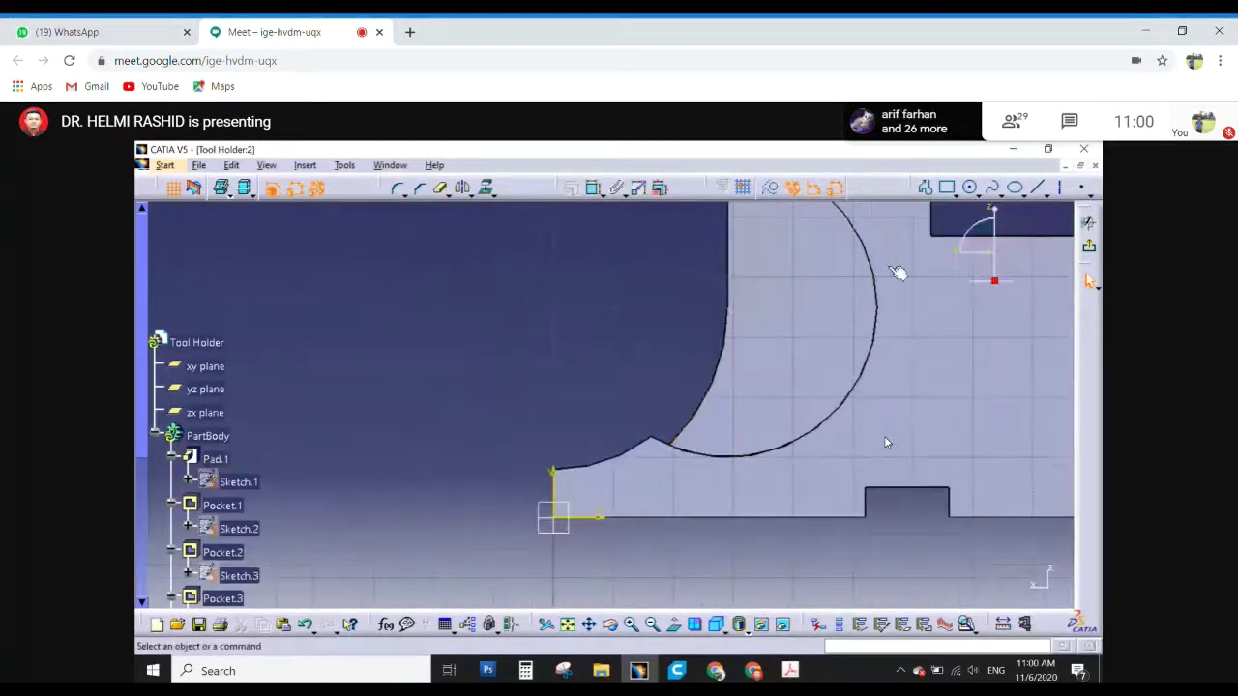
{"action": "left_click", "coordinate": [1080, 187]}
{"action": "left_click", "coordinate": [912, 278]}
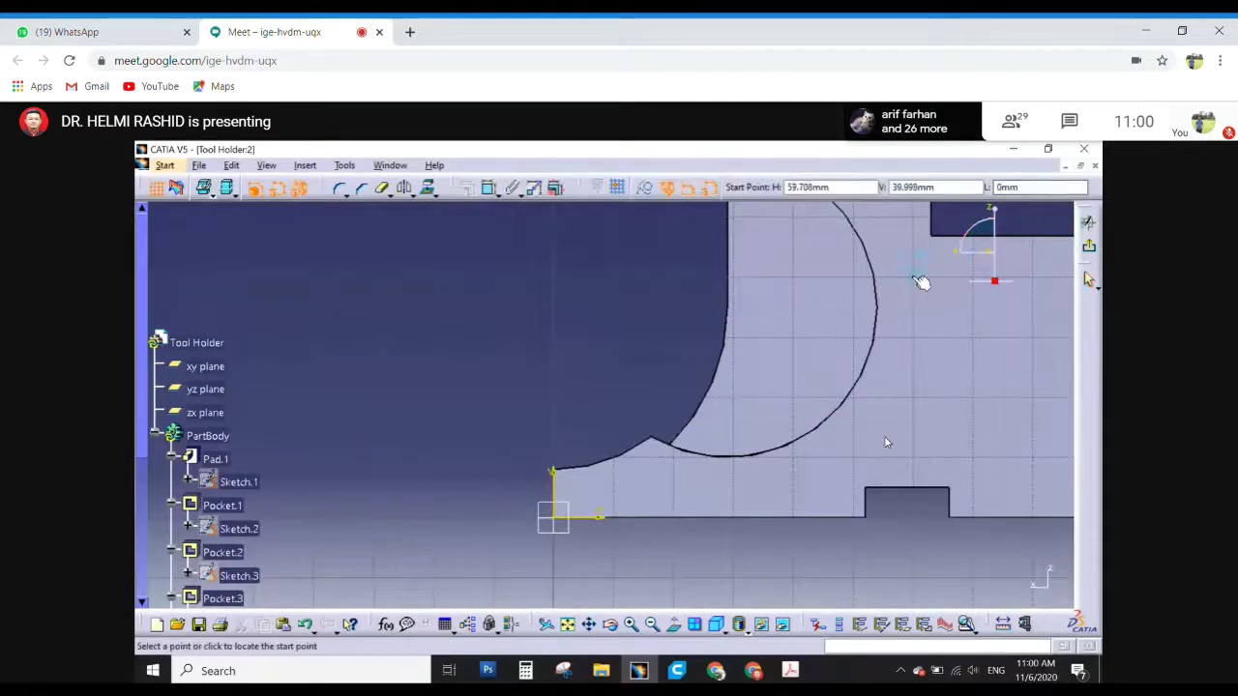
{"action": "left_click", "coordinate": [329, 278]}
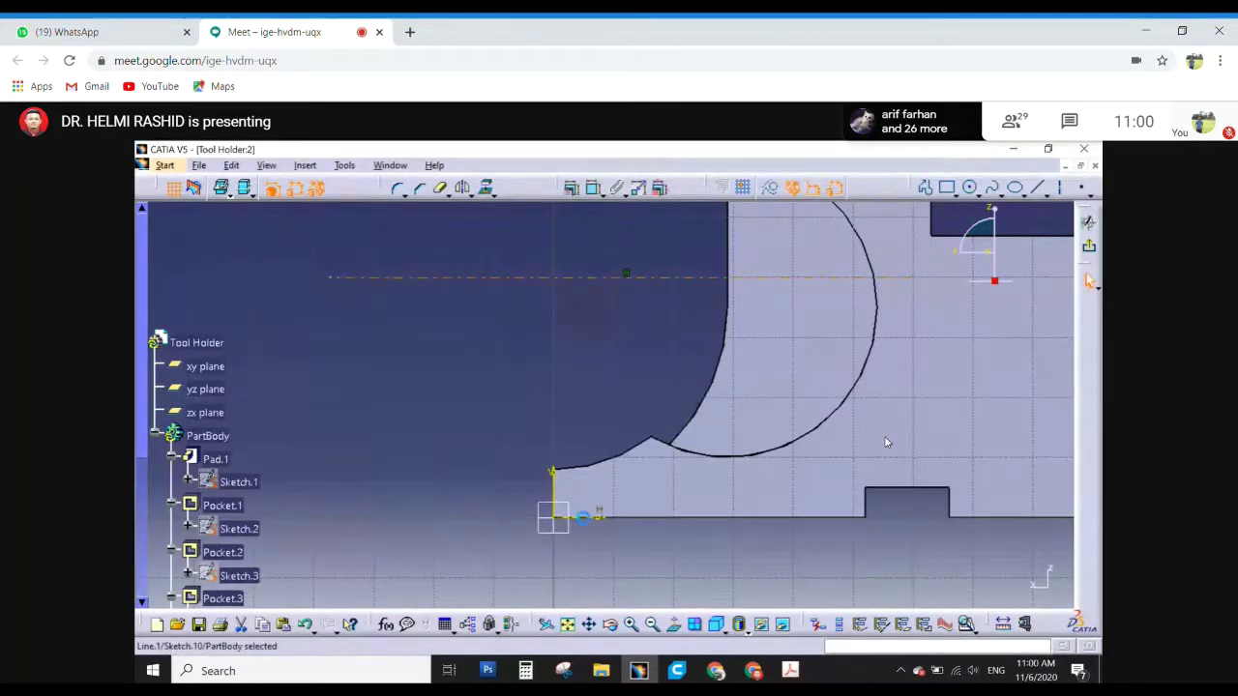